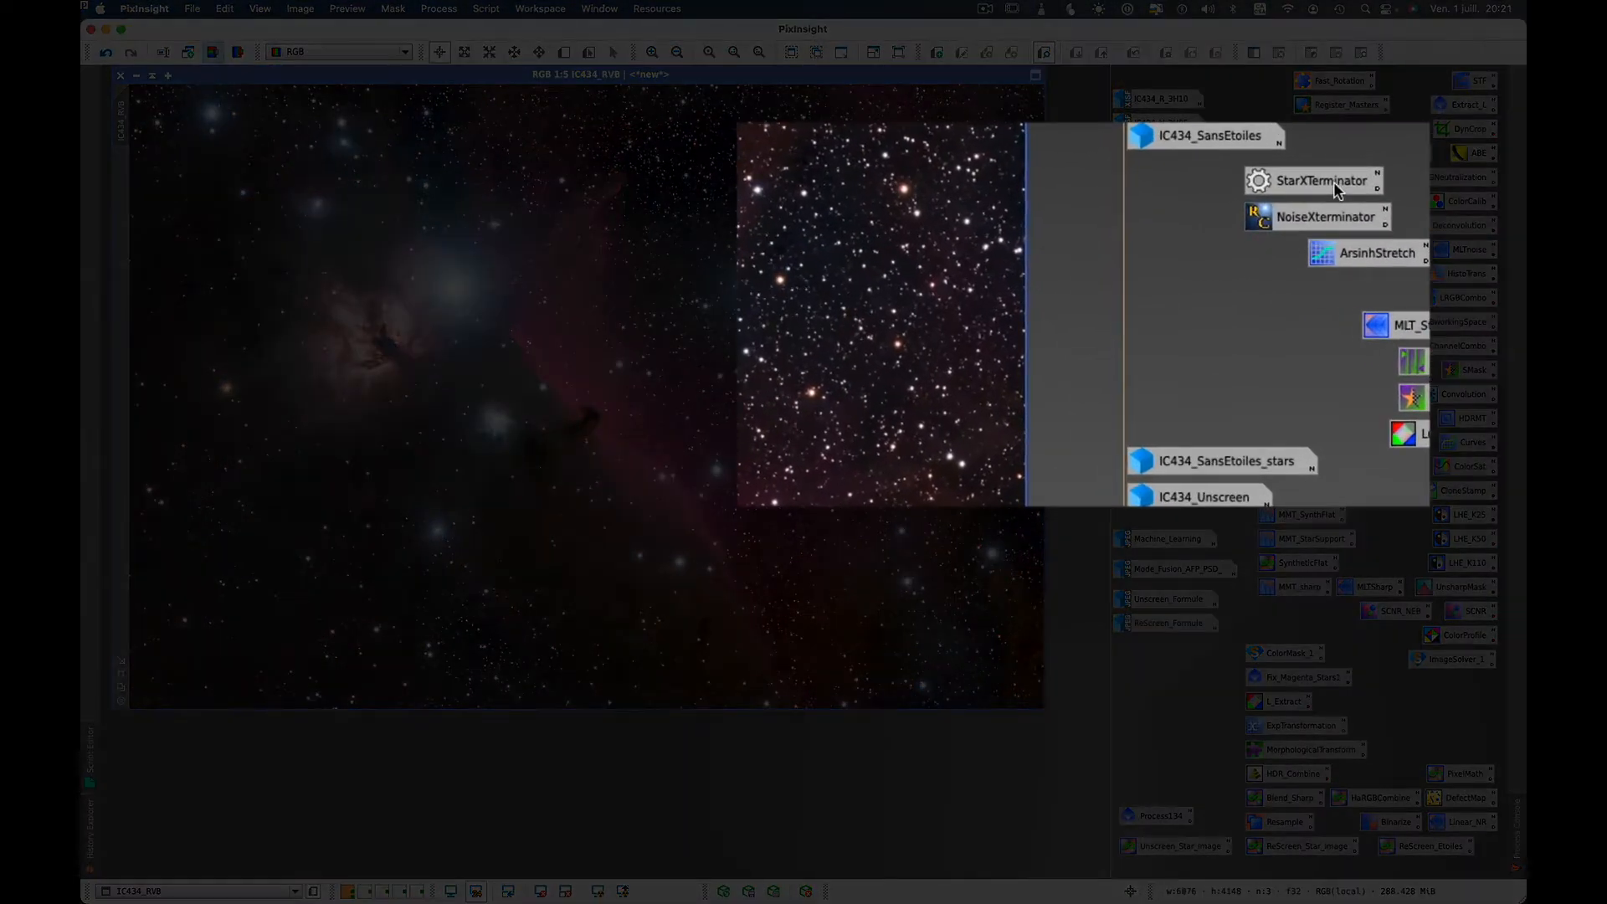
# - Review the StarXTerminator process settings, including the Generate Star Image option, and close them without running the process
pyautogui.click(1335, 183)
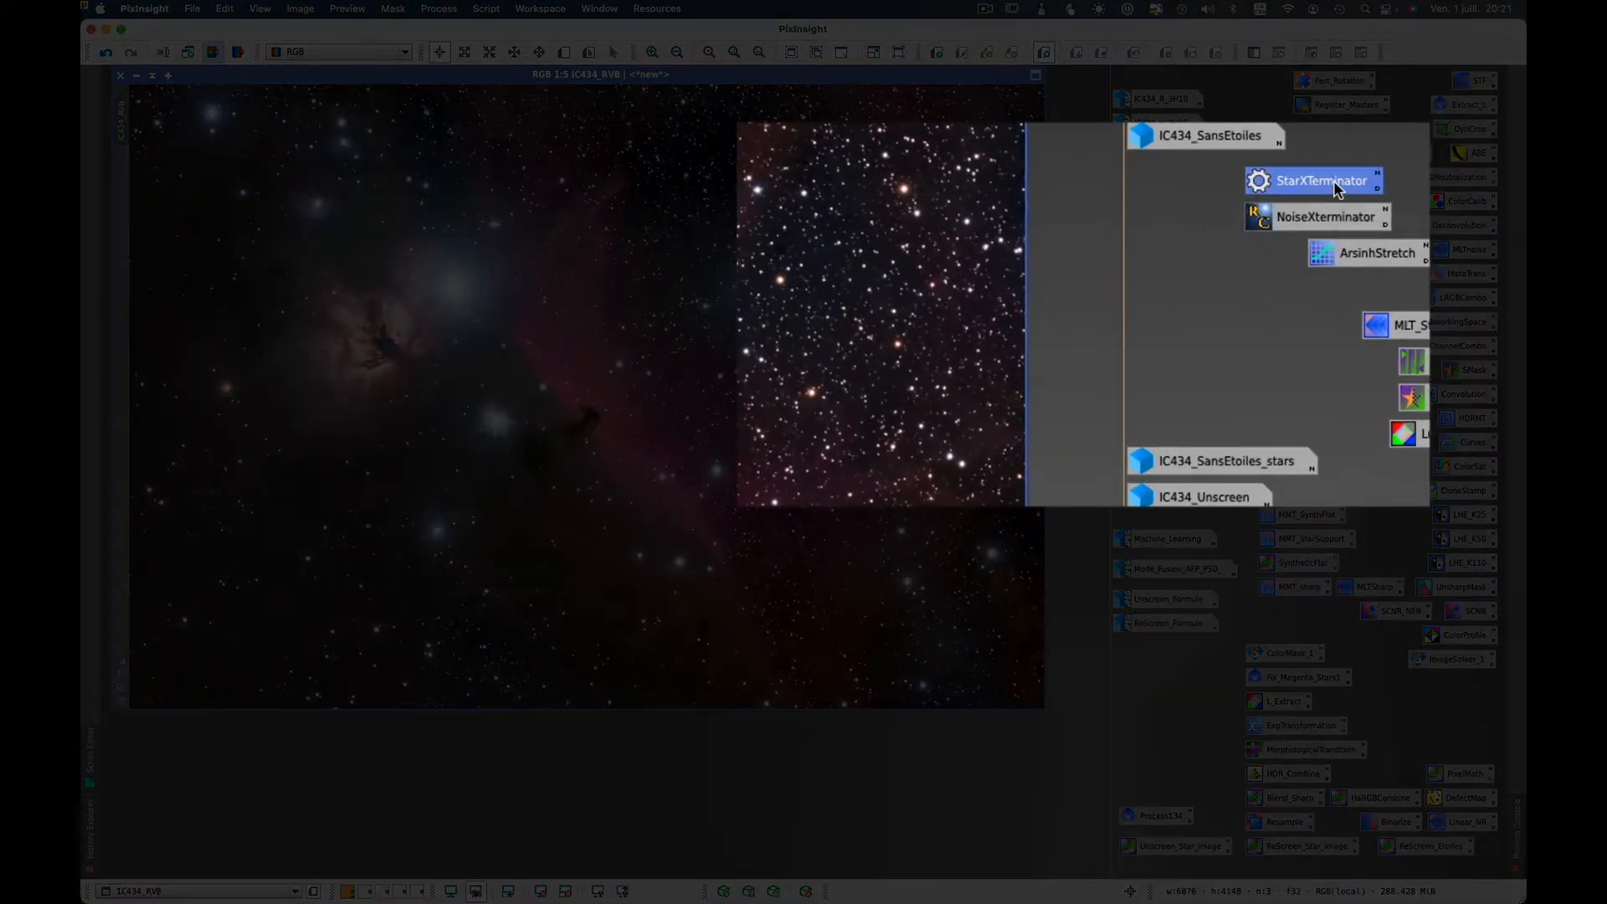
pyautogui.doubleClick(1337, 184)
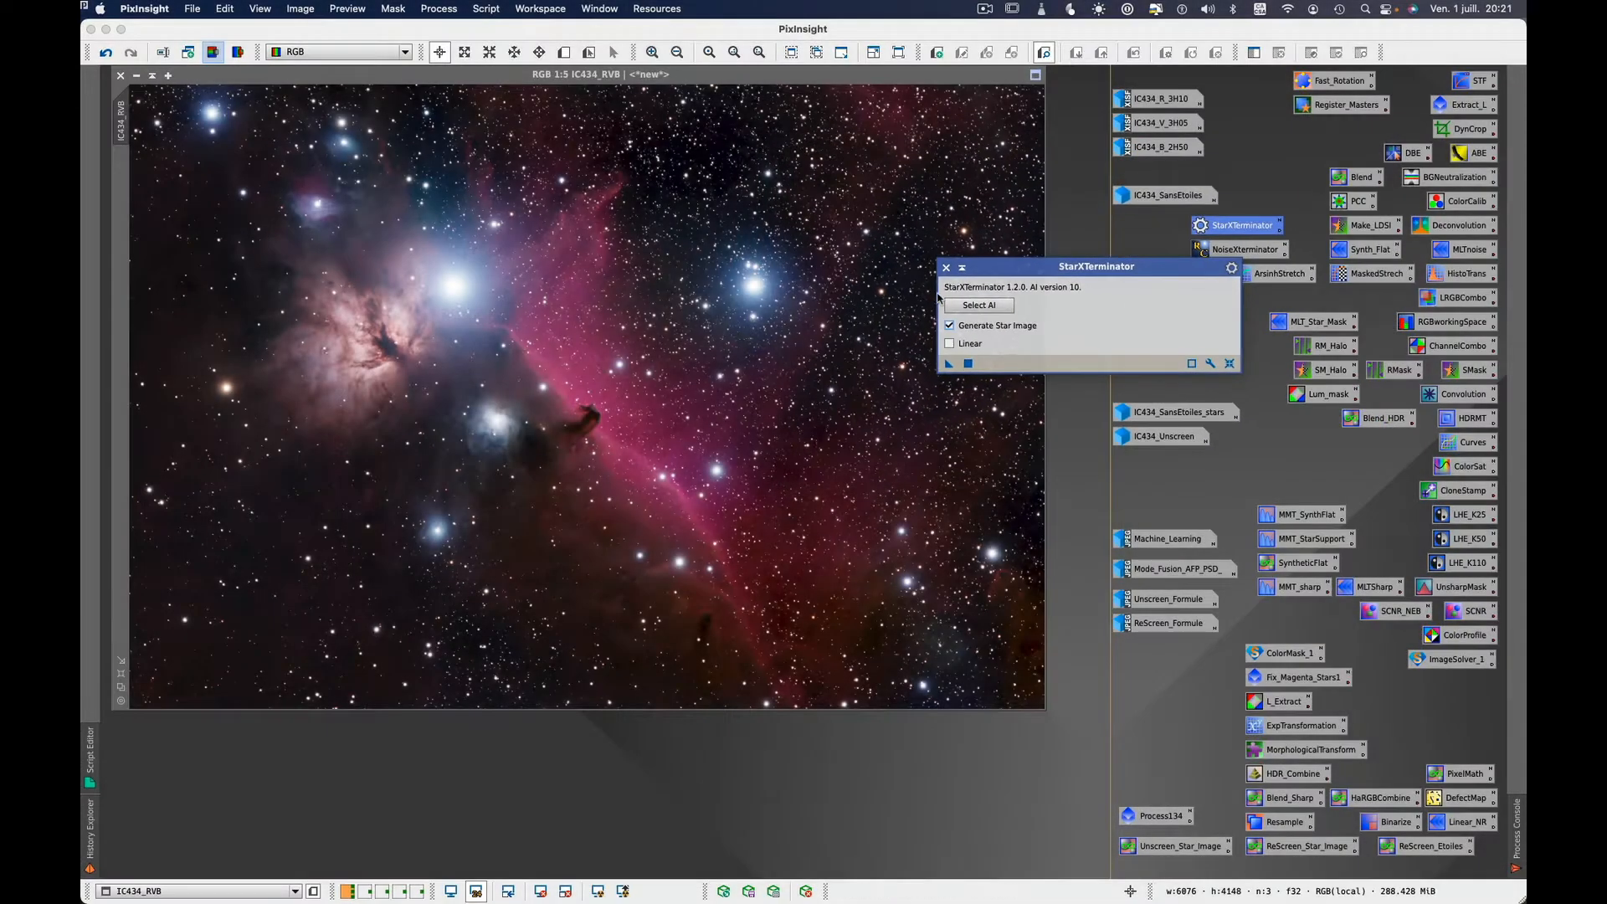
pyautogui.click(946, 267)
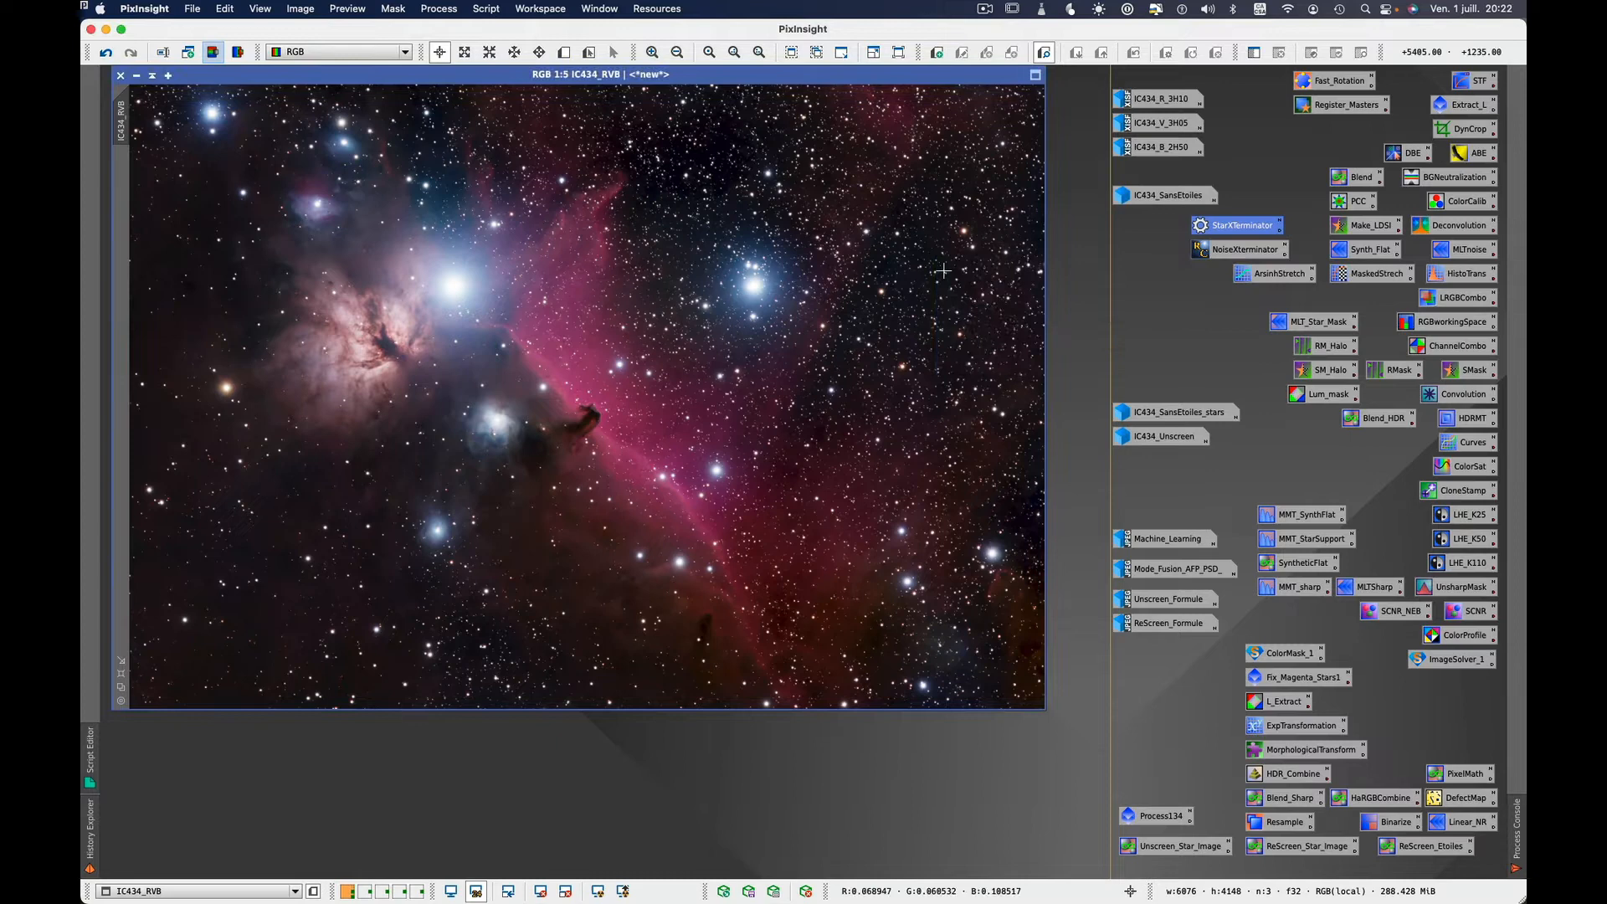
# - Restore the IC434_SansEtoiles_stars image, align its window over IC434_RVB and compare the two images by alternating between them
pyautogui.click(1155, 414)
pyautogui.doubleClick(1155, 413)
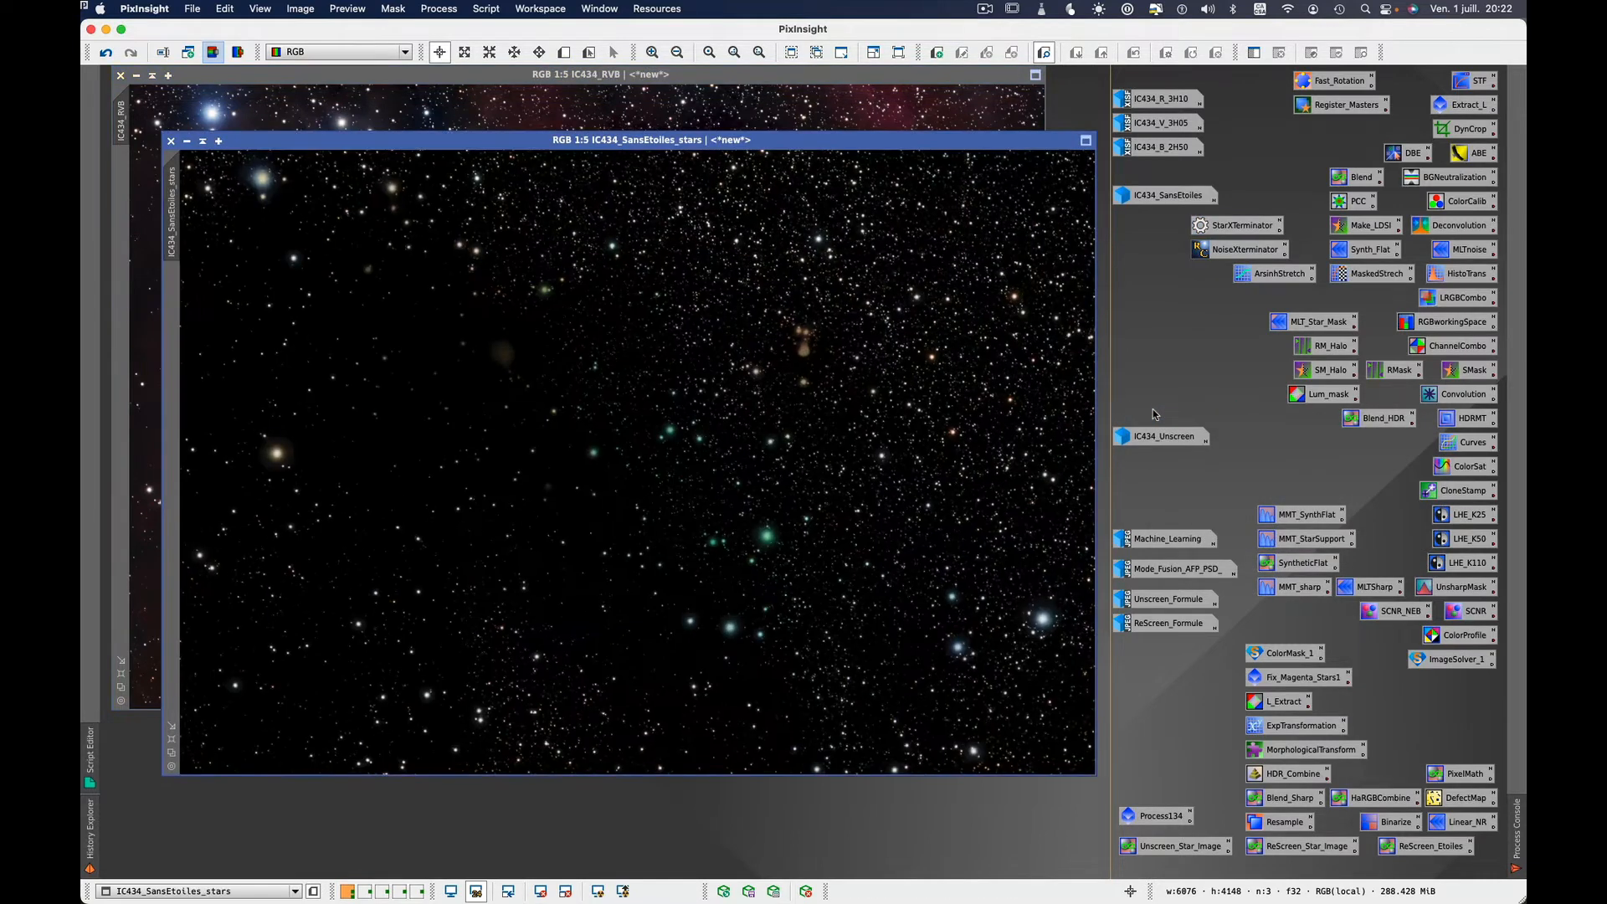
pyautogui.moveTo(887, 141); pyautogui.dragTo(841, 76)
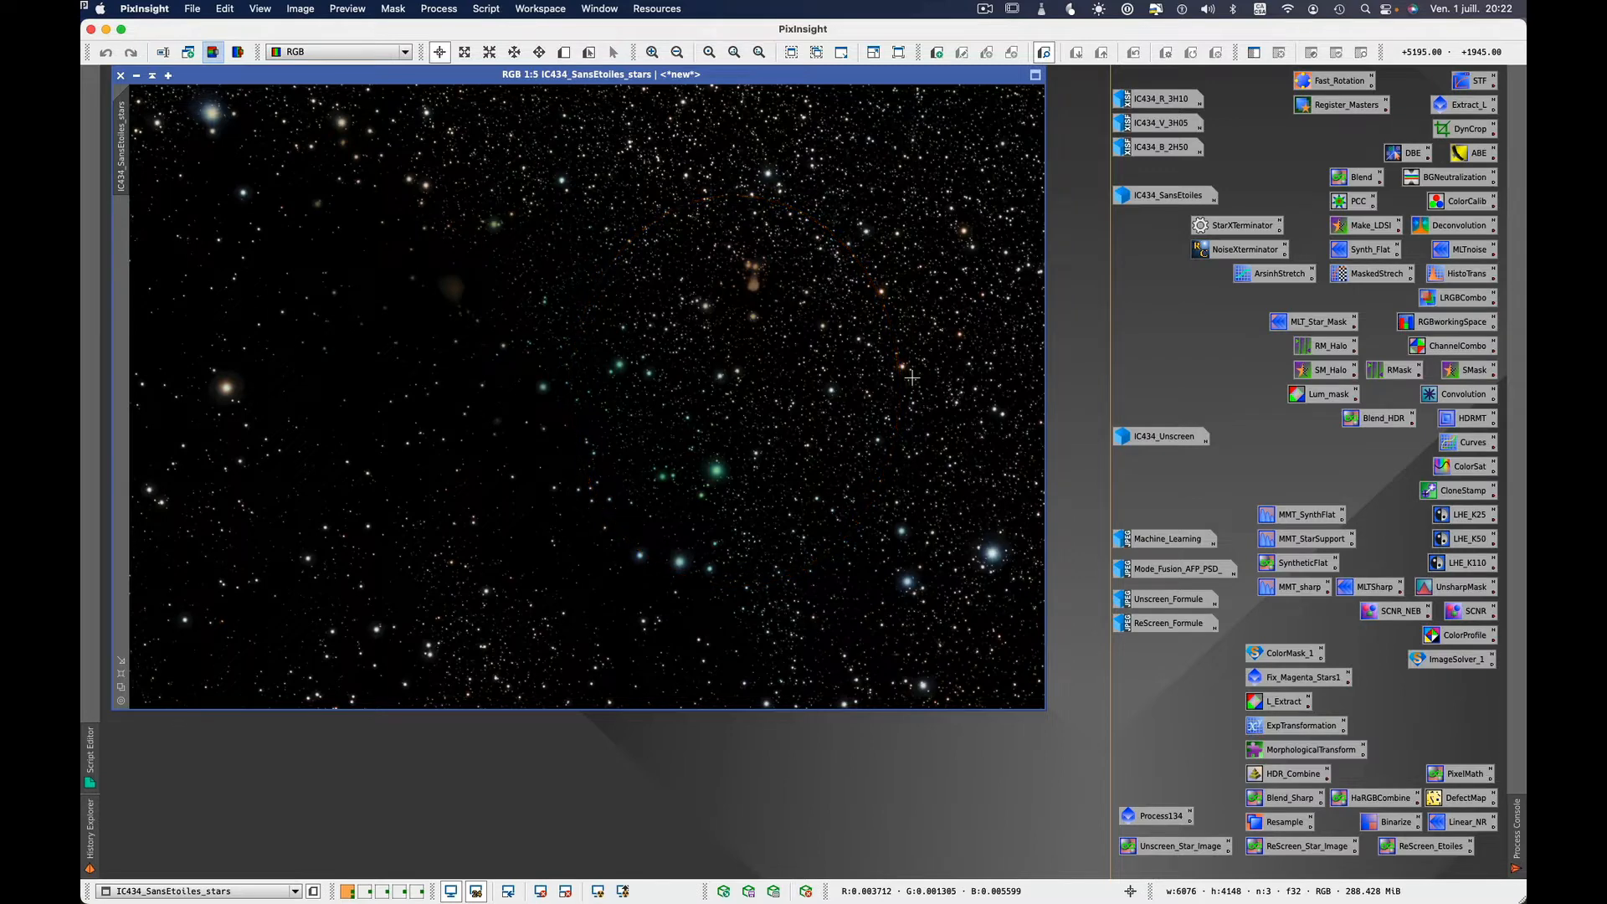
pyautogui.press('super+Page_Down')
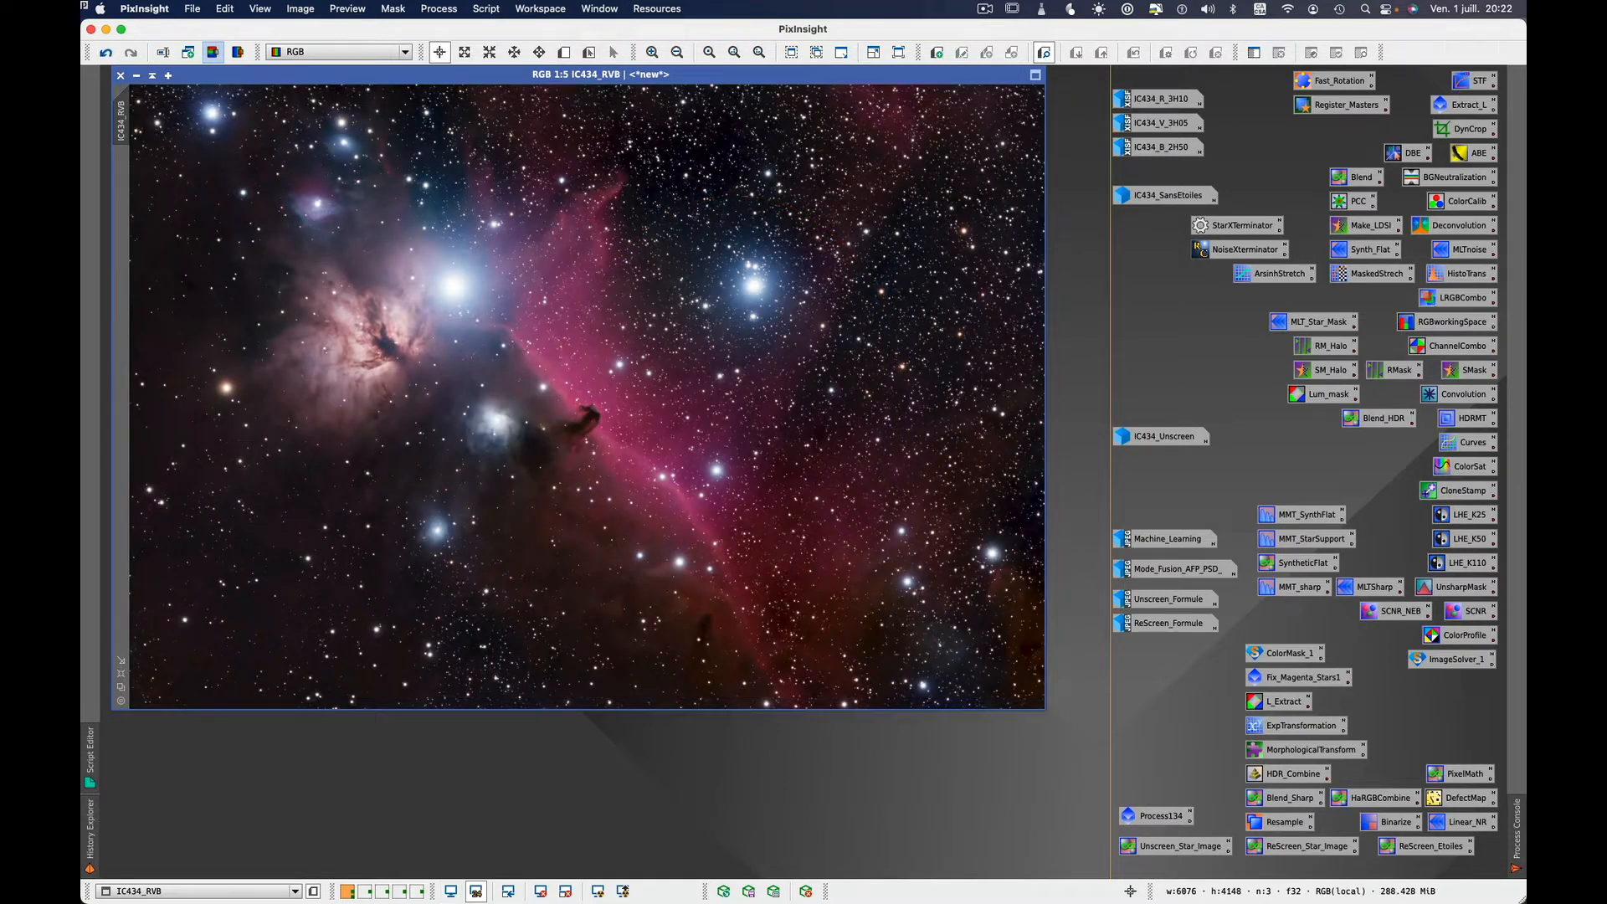
pyautogui.press('super+Page_Down')
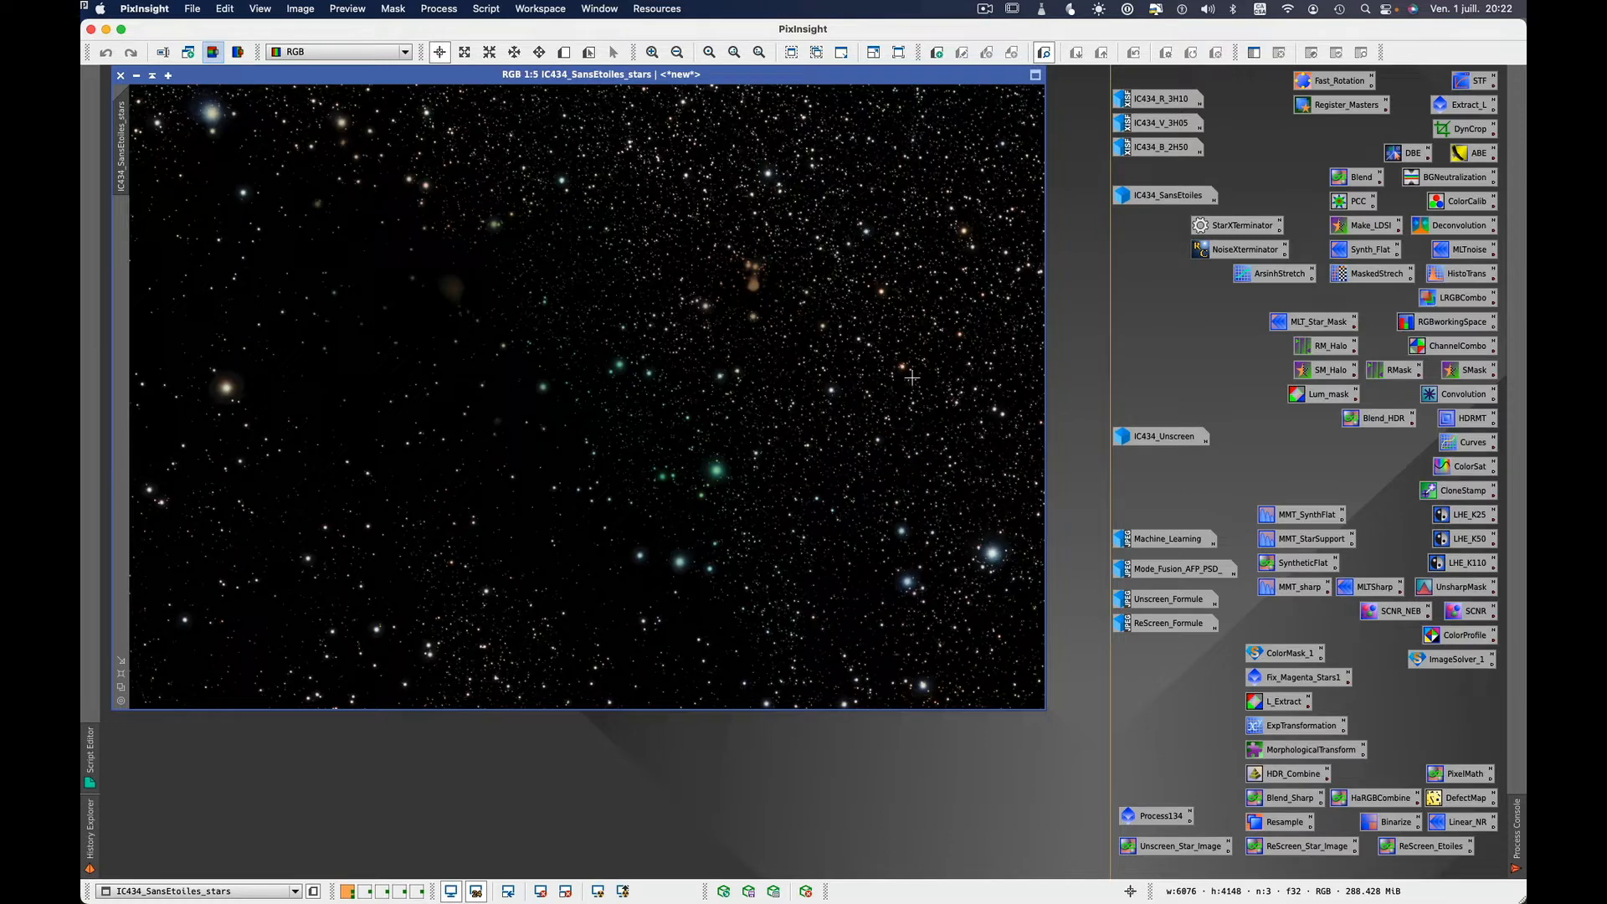
pyautogui.press('super+Page_Down')
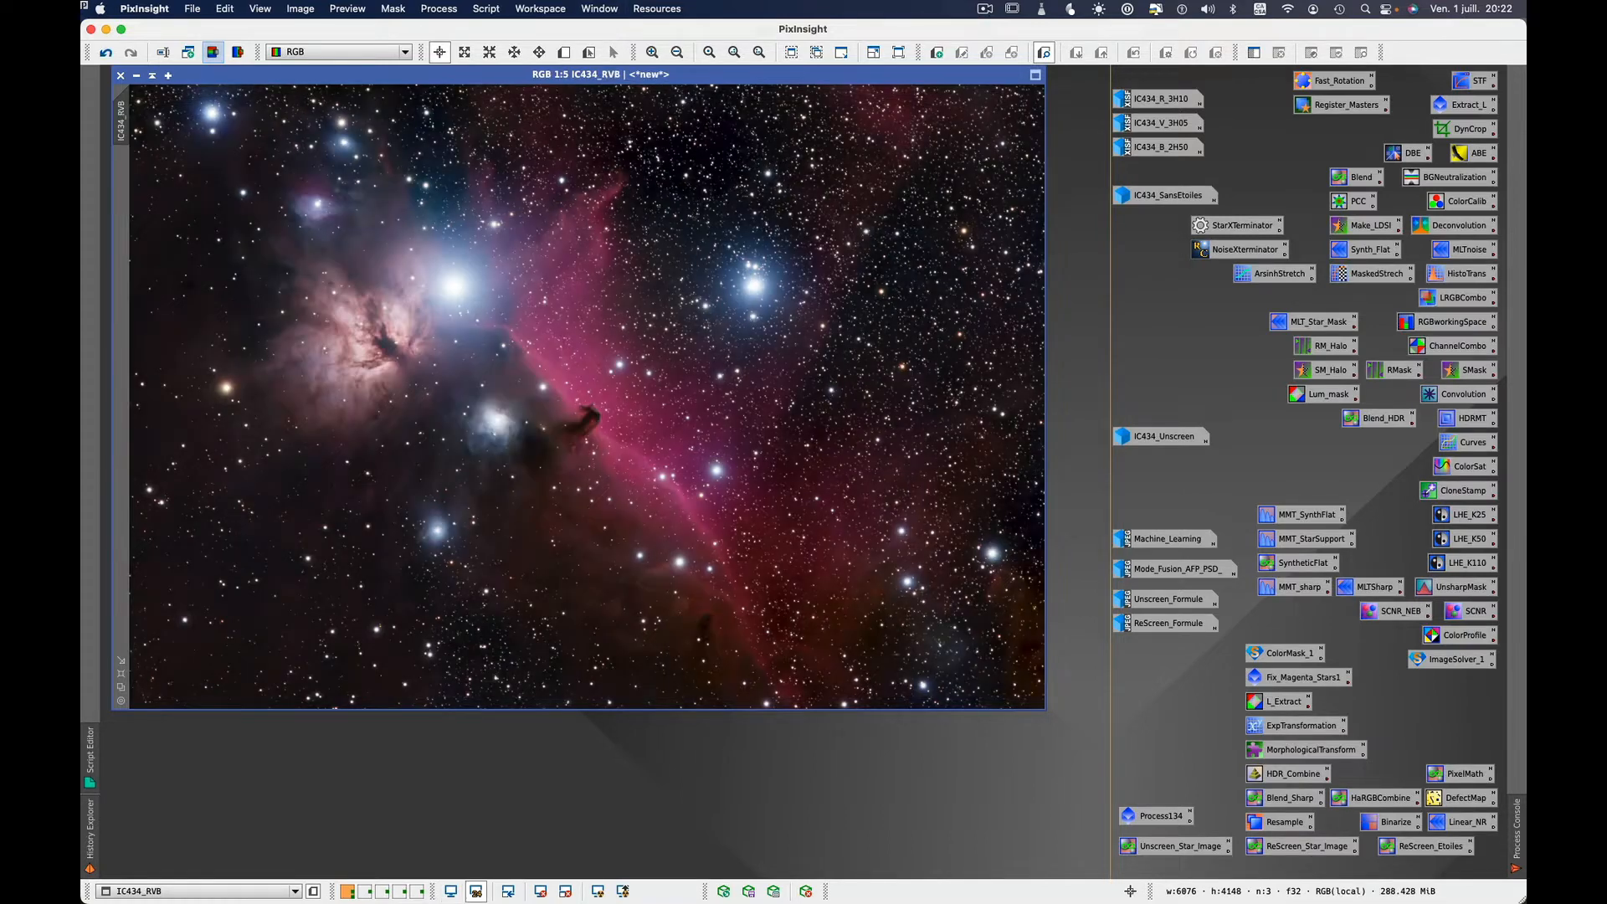
pyautogui.press('super+Page_Down')
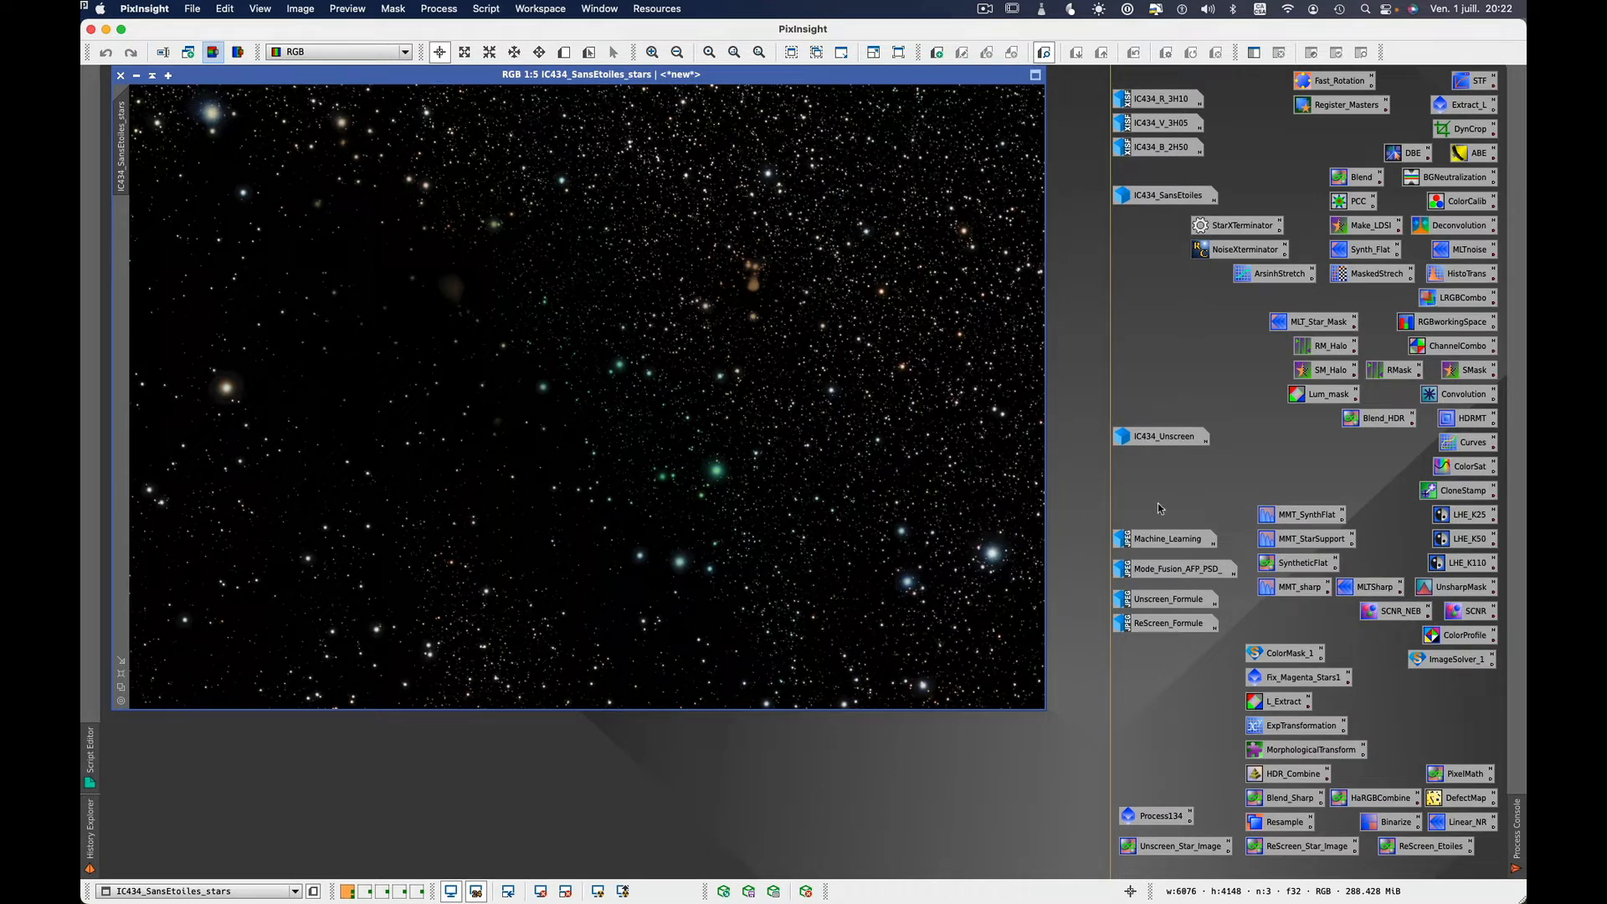
# - Show the Mode_Fusion_AFP_PSD_ blend-mode reference and the Machine_Learning picture, and minimize both
pyautogui.doubleClick(1184, 568)
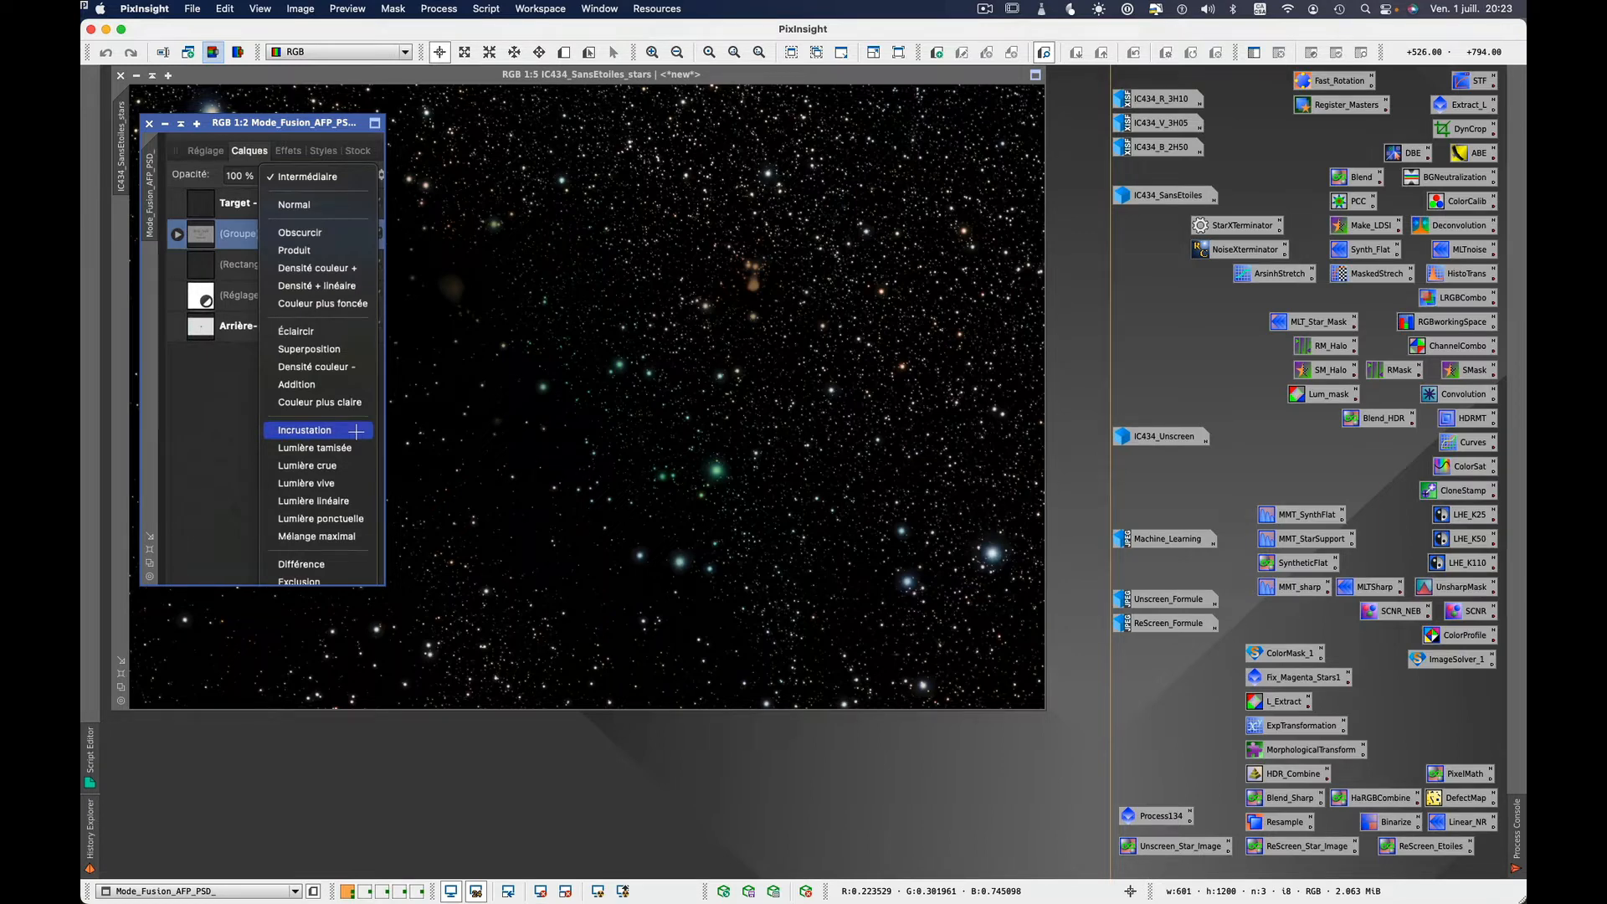
pyautogui.doubleClick(1187, 541)
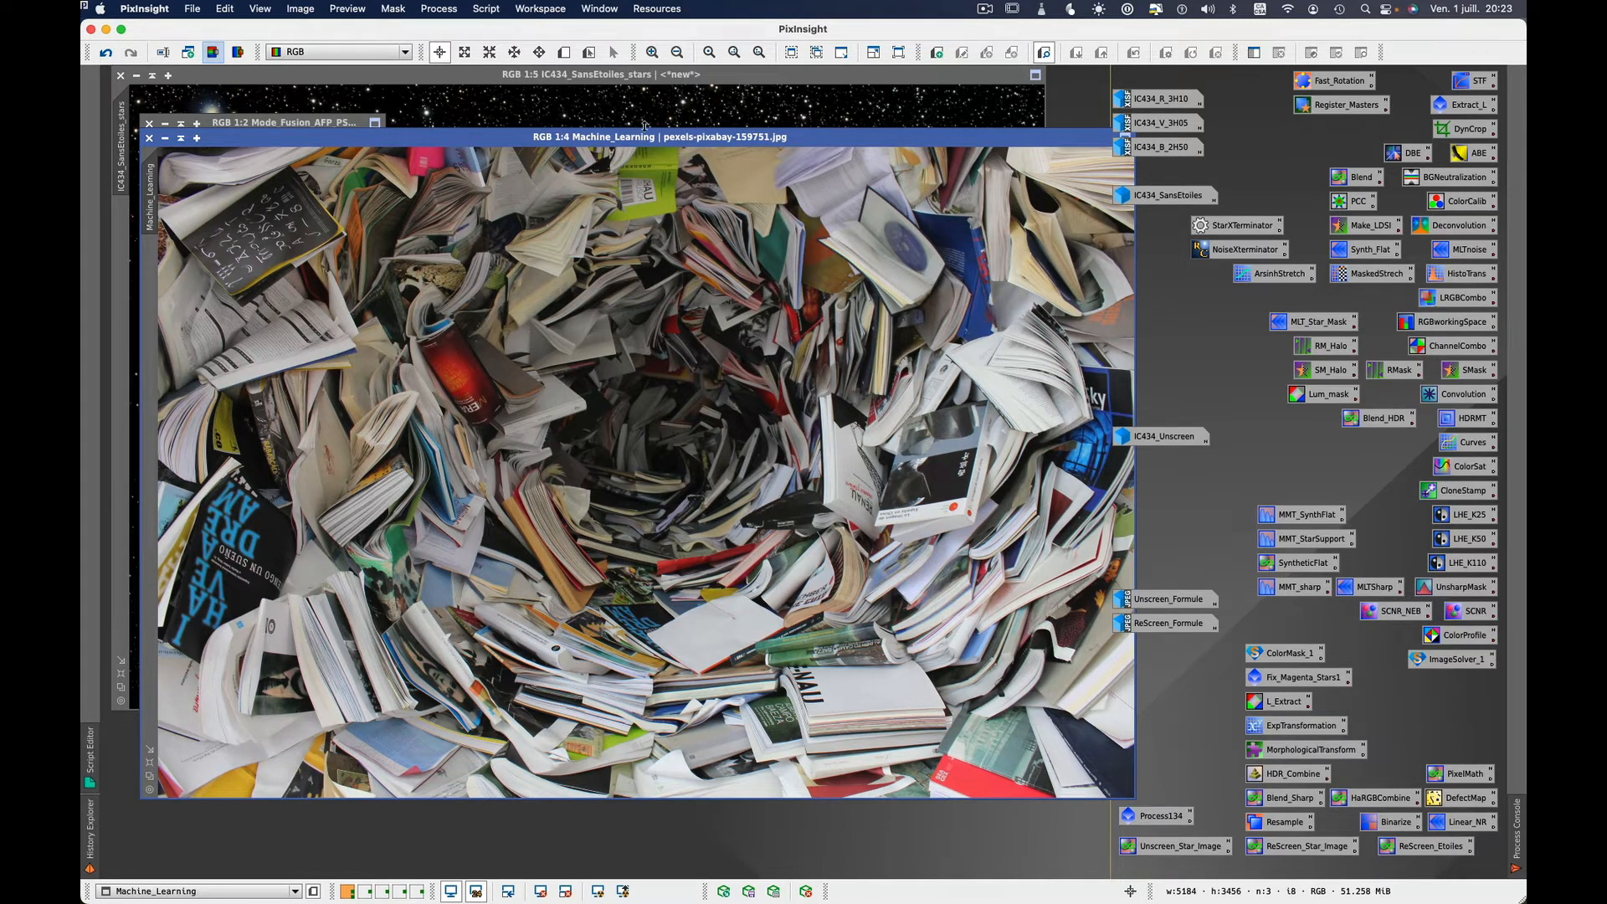
pyautogui.click(166, 139)
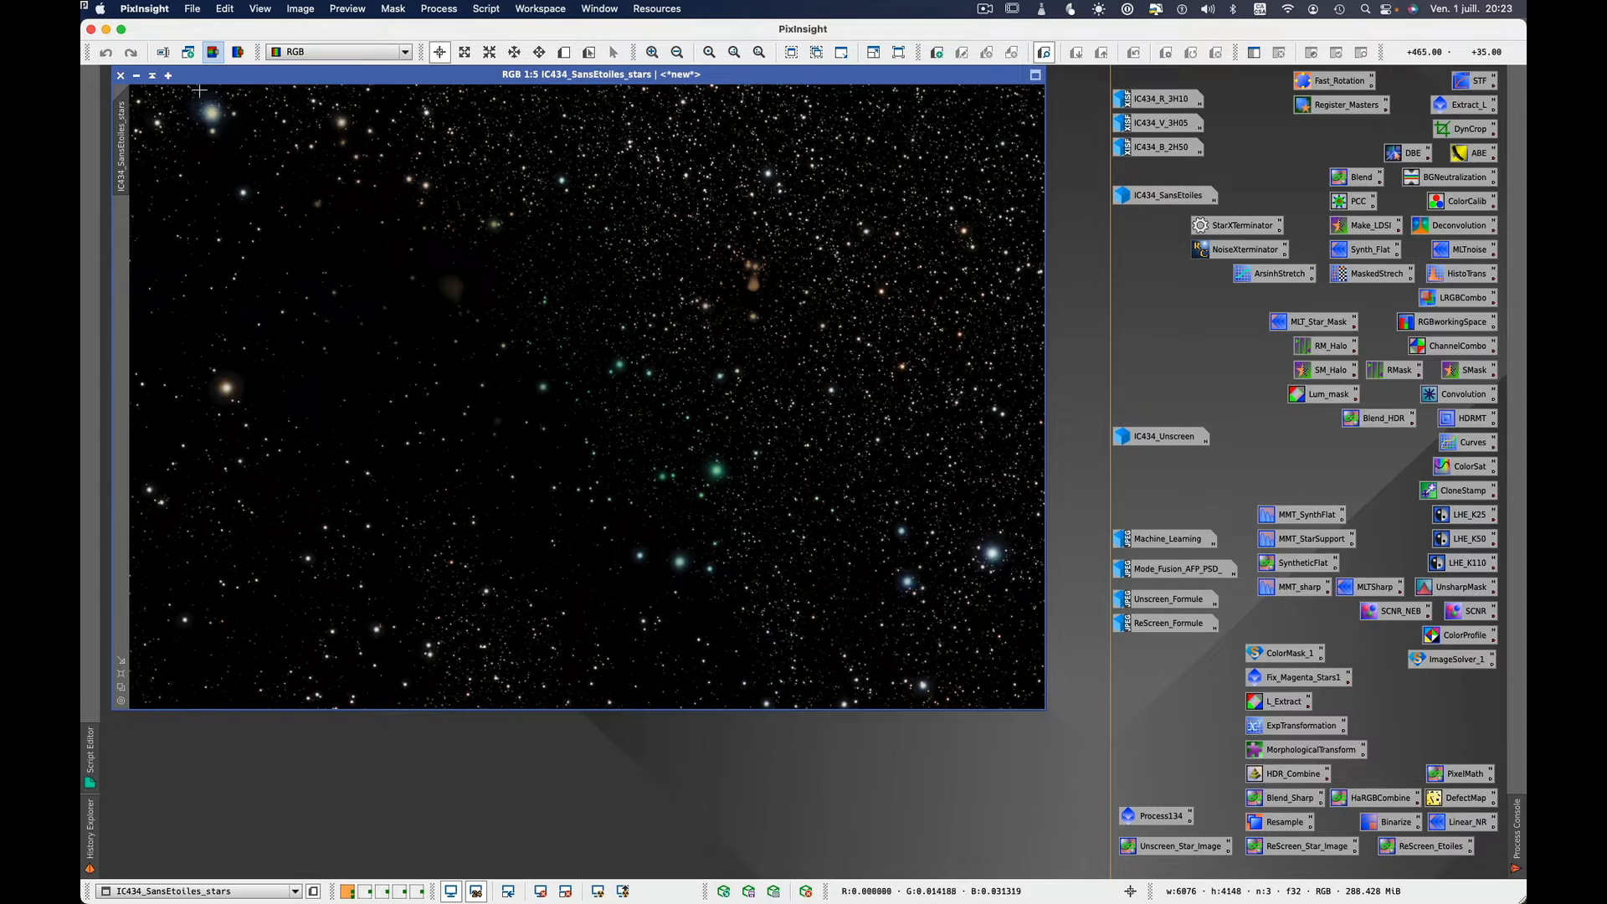
# - Restore IC434_Unscreen, align it over IC434_SansEtoiles_stars, compare the two star images by alternating between them, and minimize both
pyautogui.doubleClick(1179, 437)
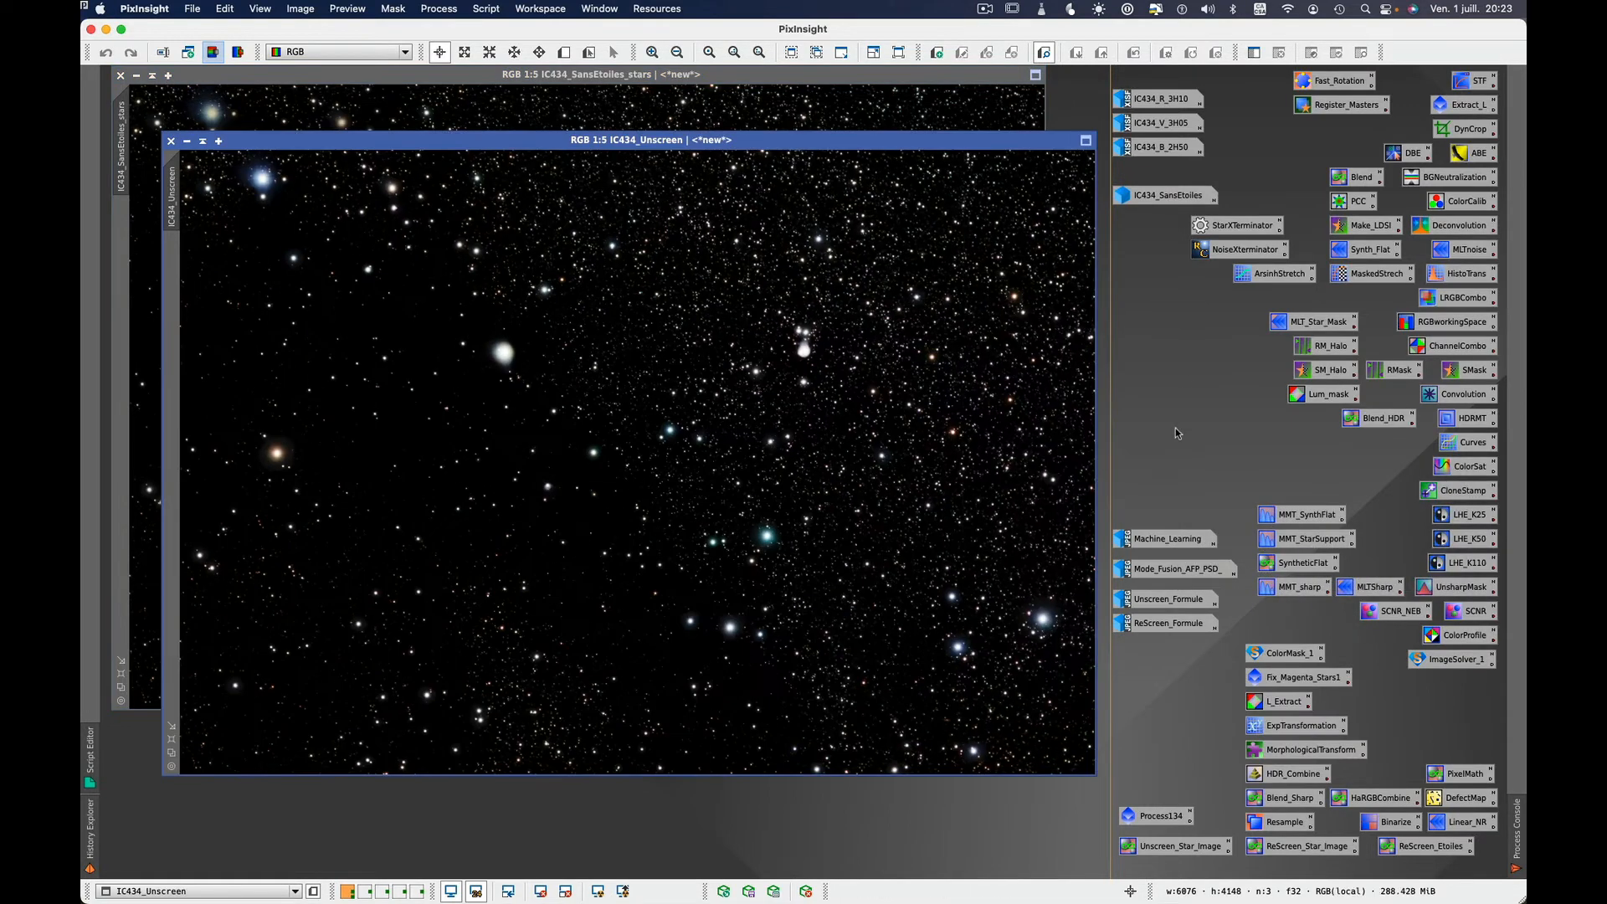
pyautogui.moveTo(1017, 139); pyautogui.dragTo(961, 74)
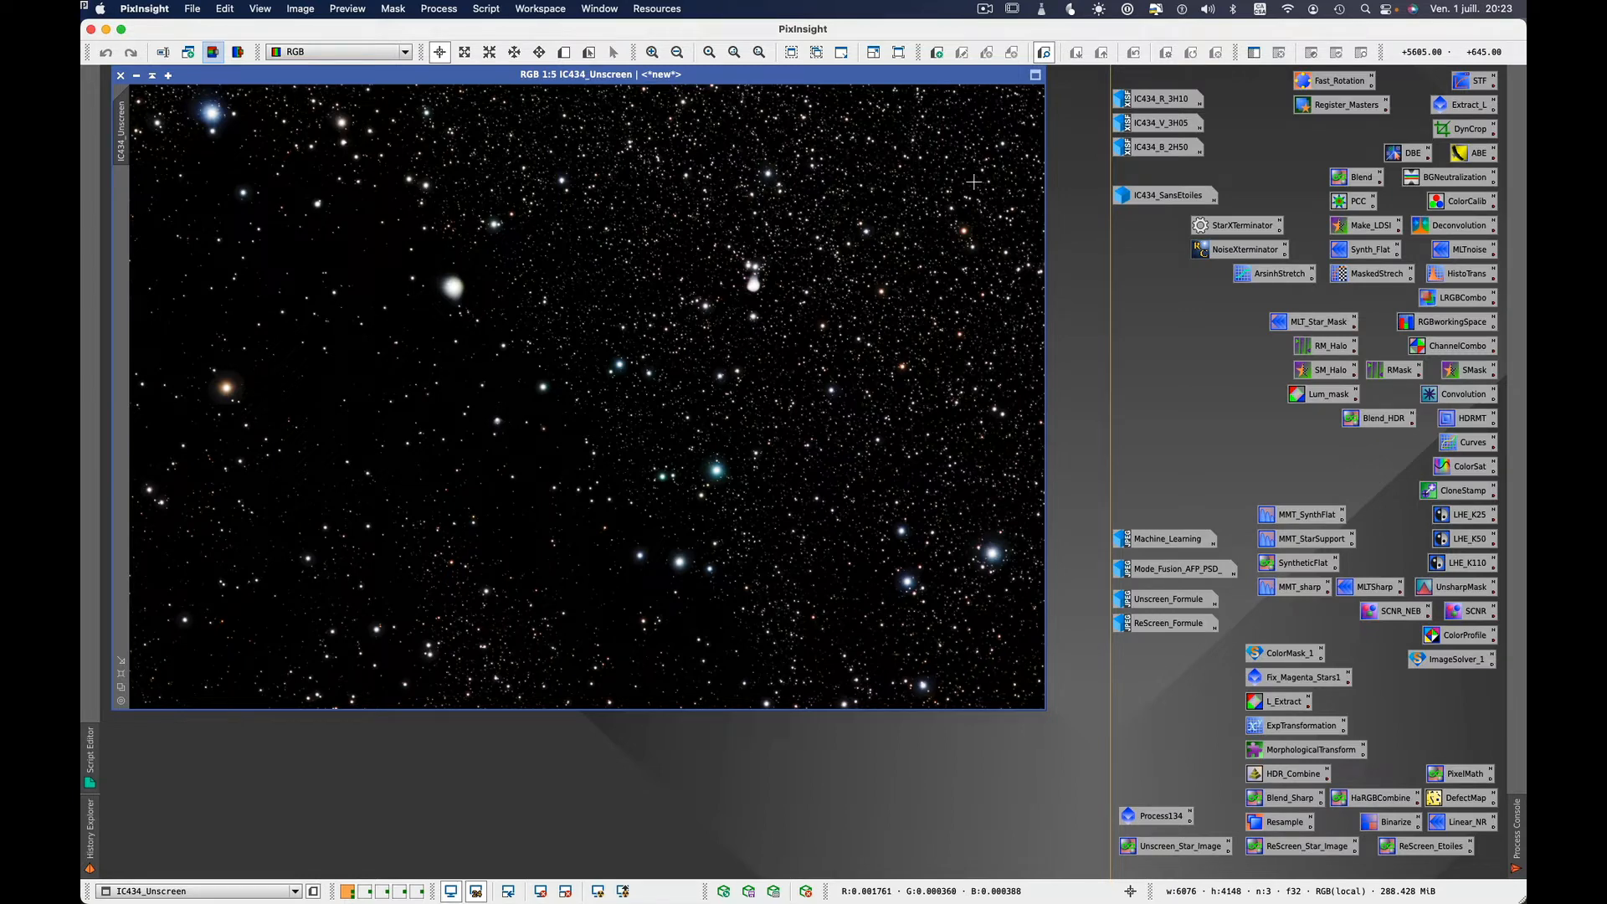
pyautogui.press('super+Page_Down')
pyautogui.press('super+Page_Down')
pyautogui.press('super+Page_Down')
pyautogui.press('super+Page_Down')
pyautogui.click(137, 76)
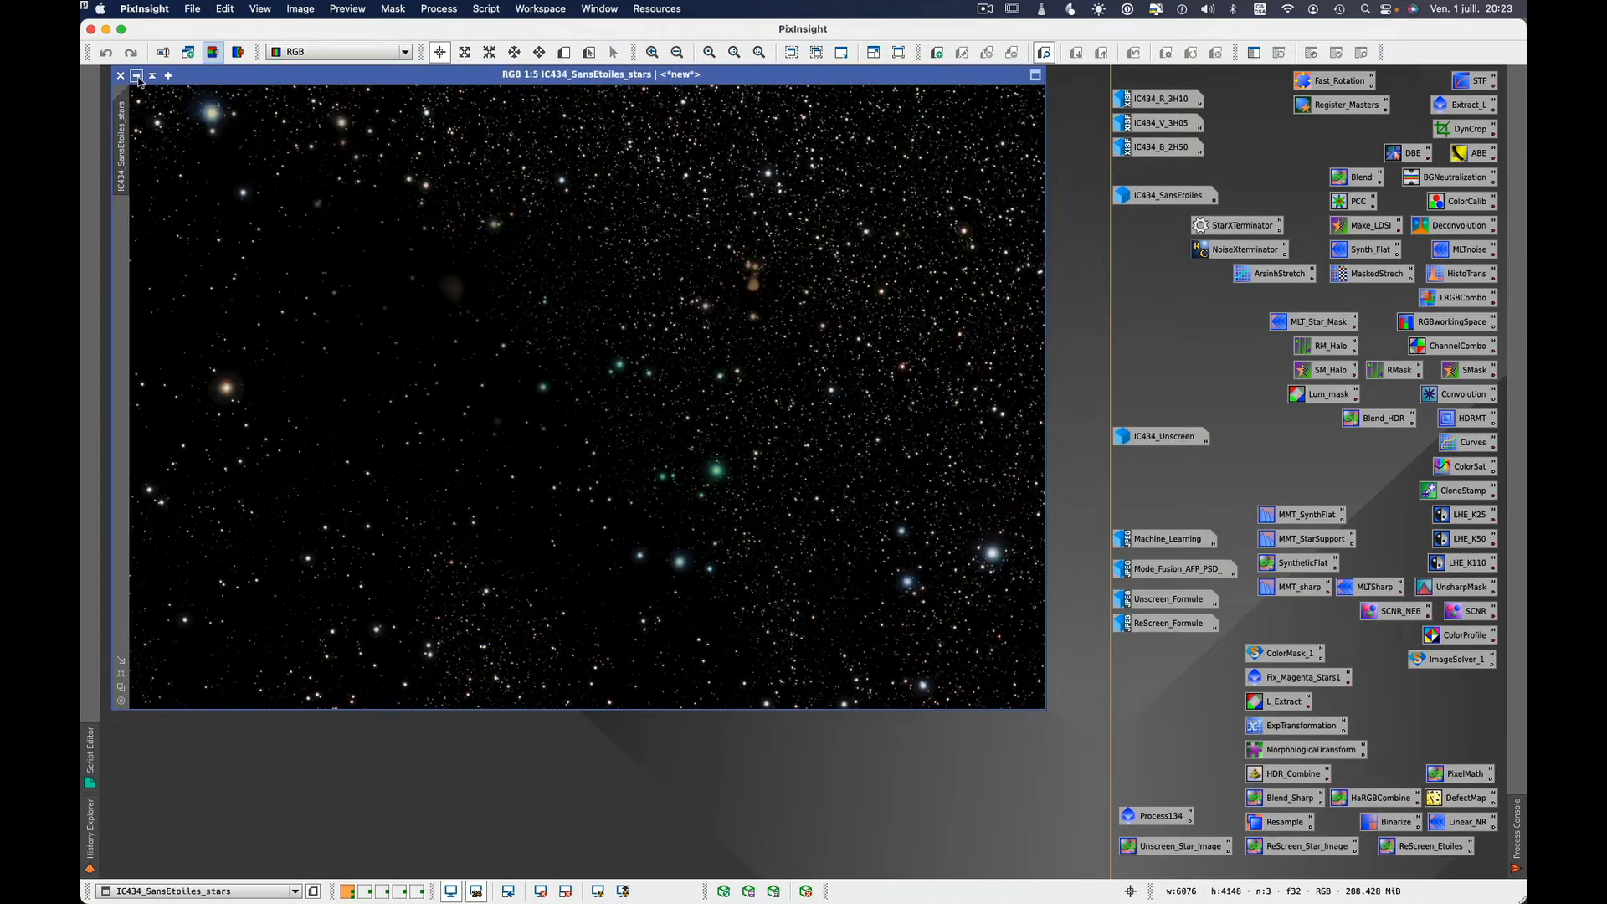
pyautogui.click(136, 76)
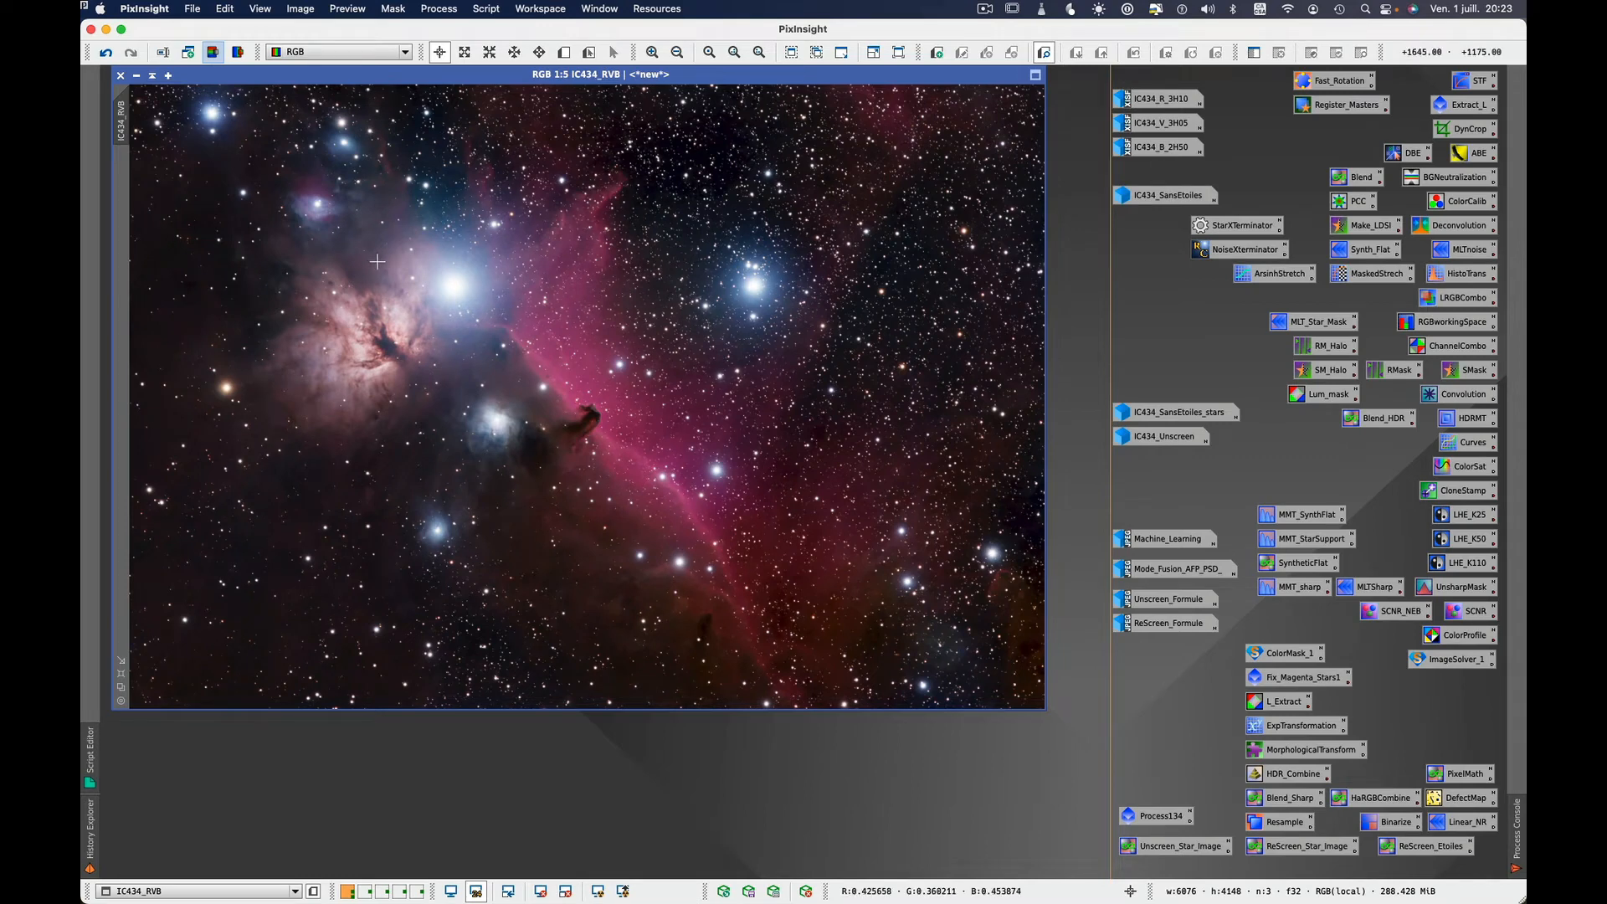
# - Restore the starless IC434_SansEtoiles image and review the Unscreen_Star_Image PixelMath expression alongside the enlarged Unscreen_Formula picture
pyautogui.click(1160, 200)
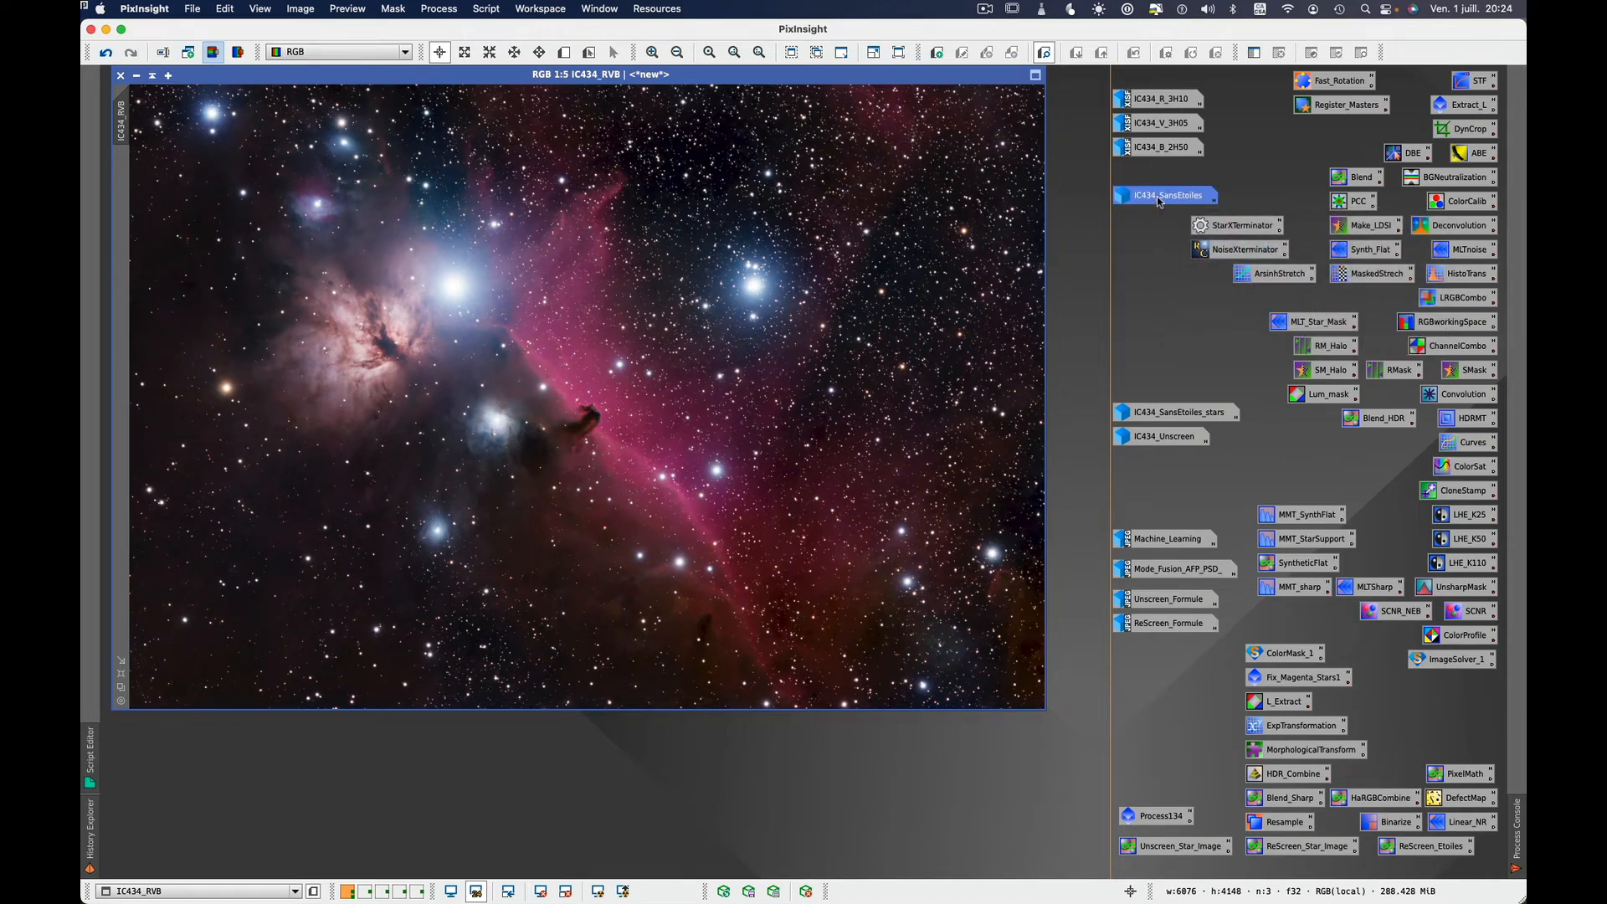
pyautogui.doubleClick(1159, 201)
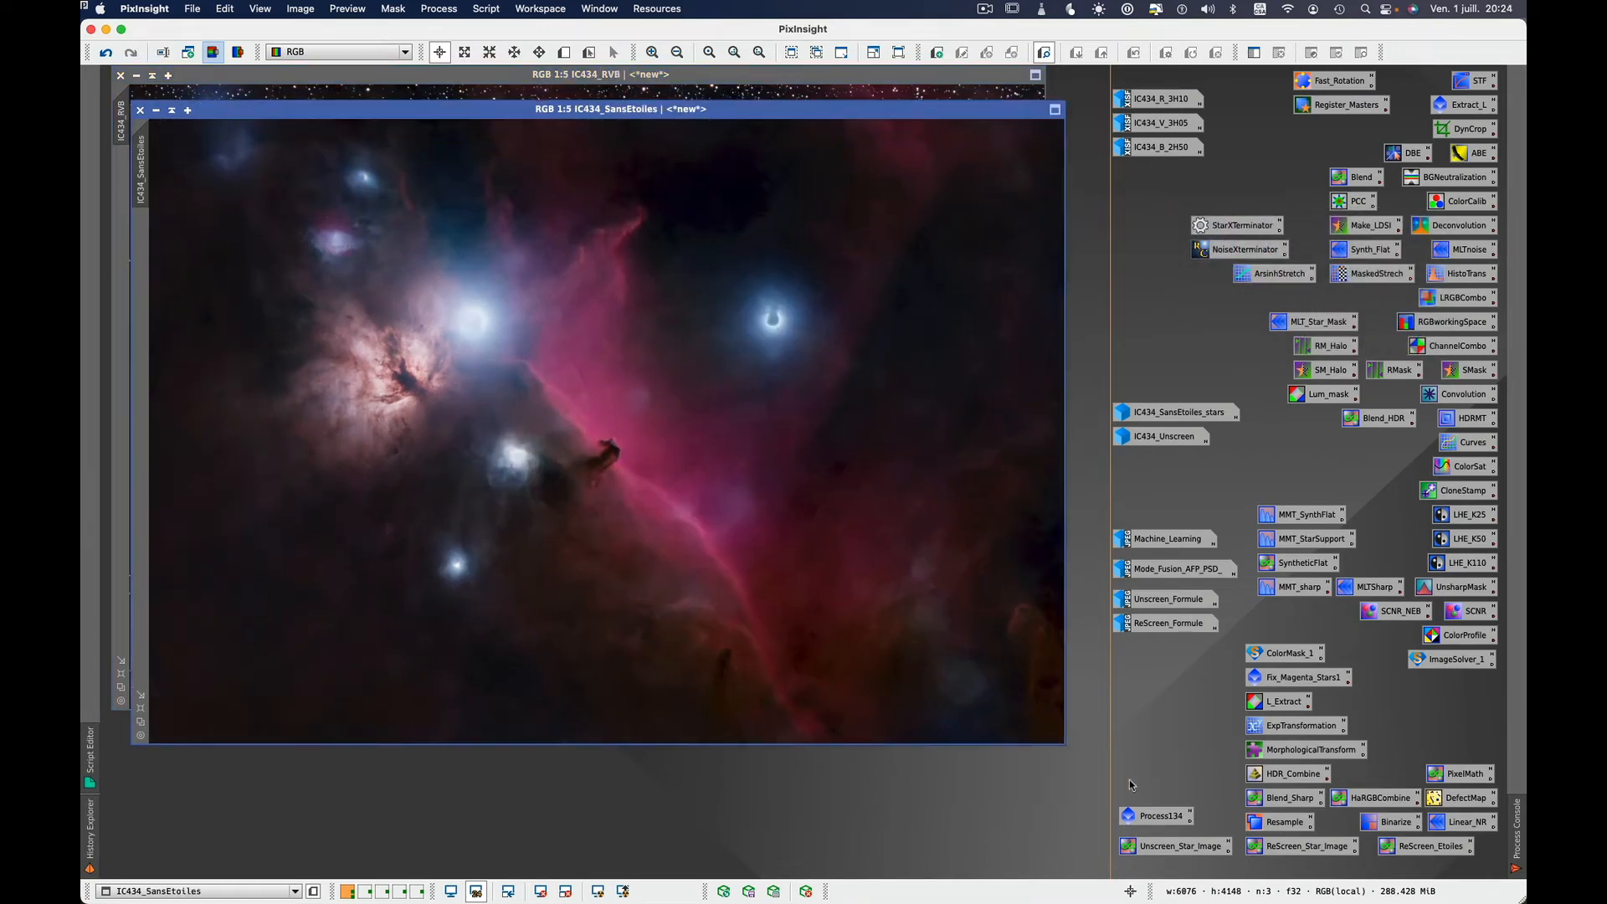
pyautogui.doubleClick(1187, 846)
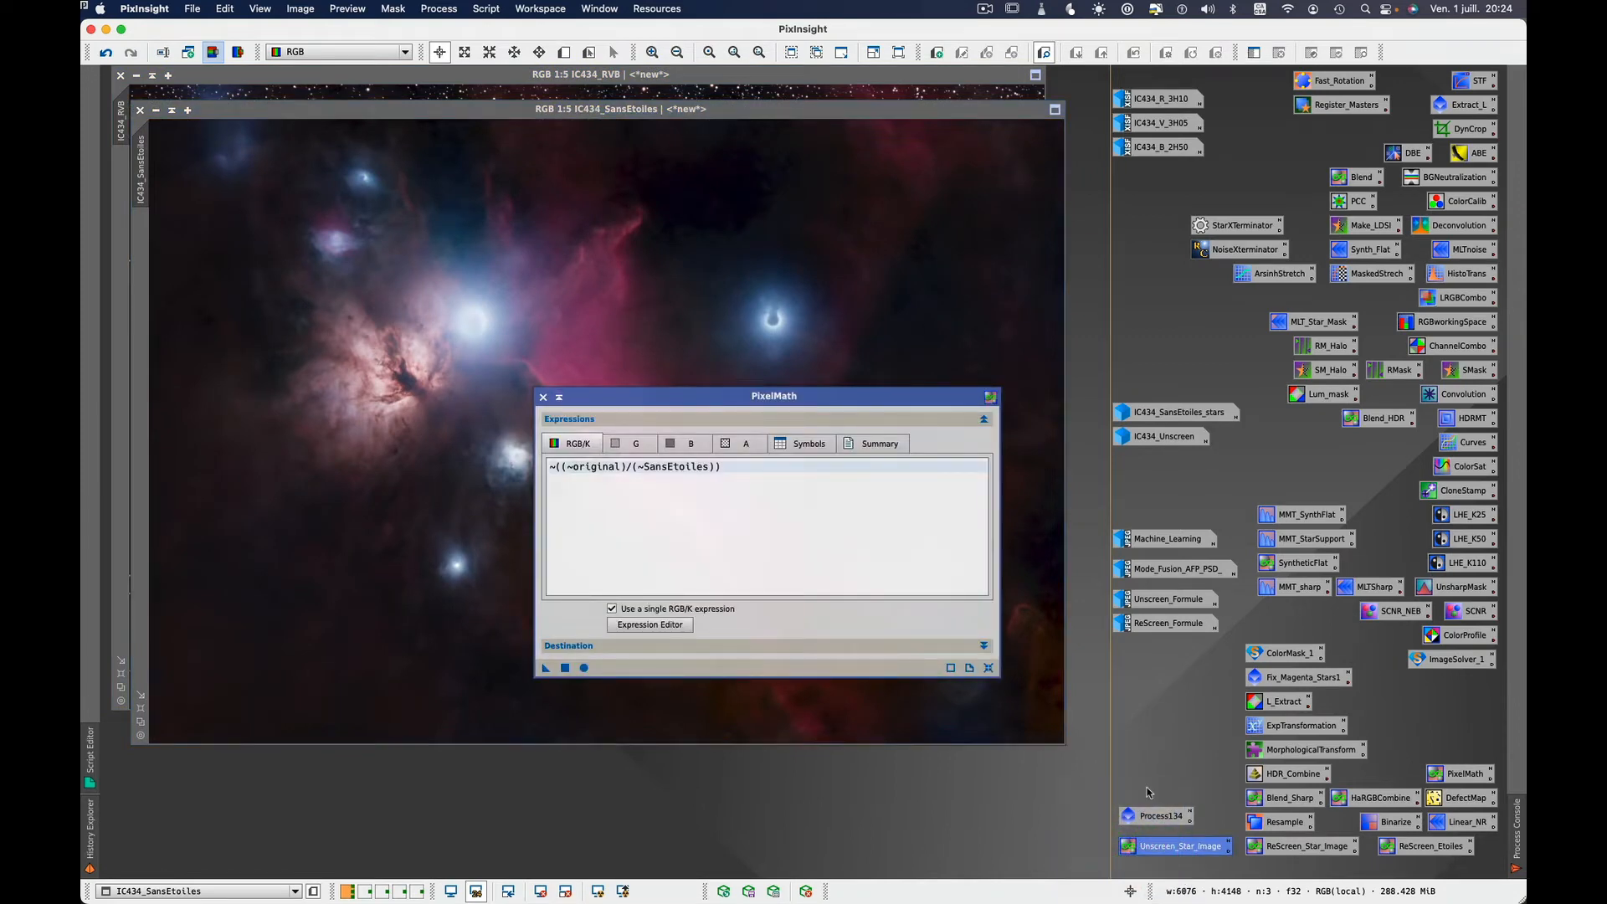
pyautogui.doubleClick(1171, 603)
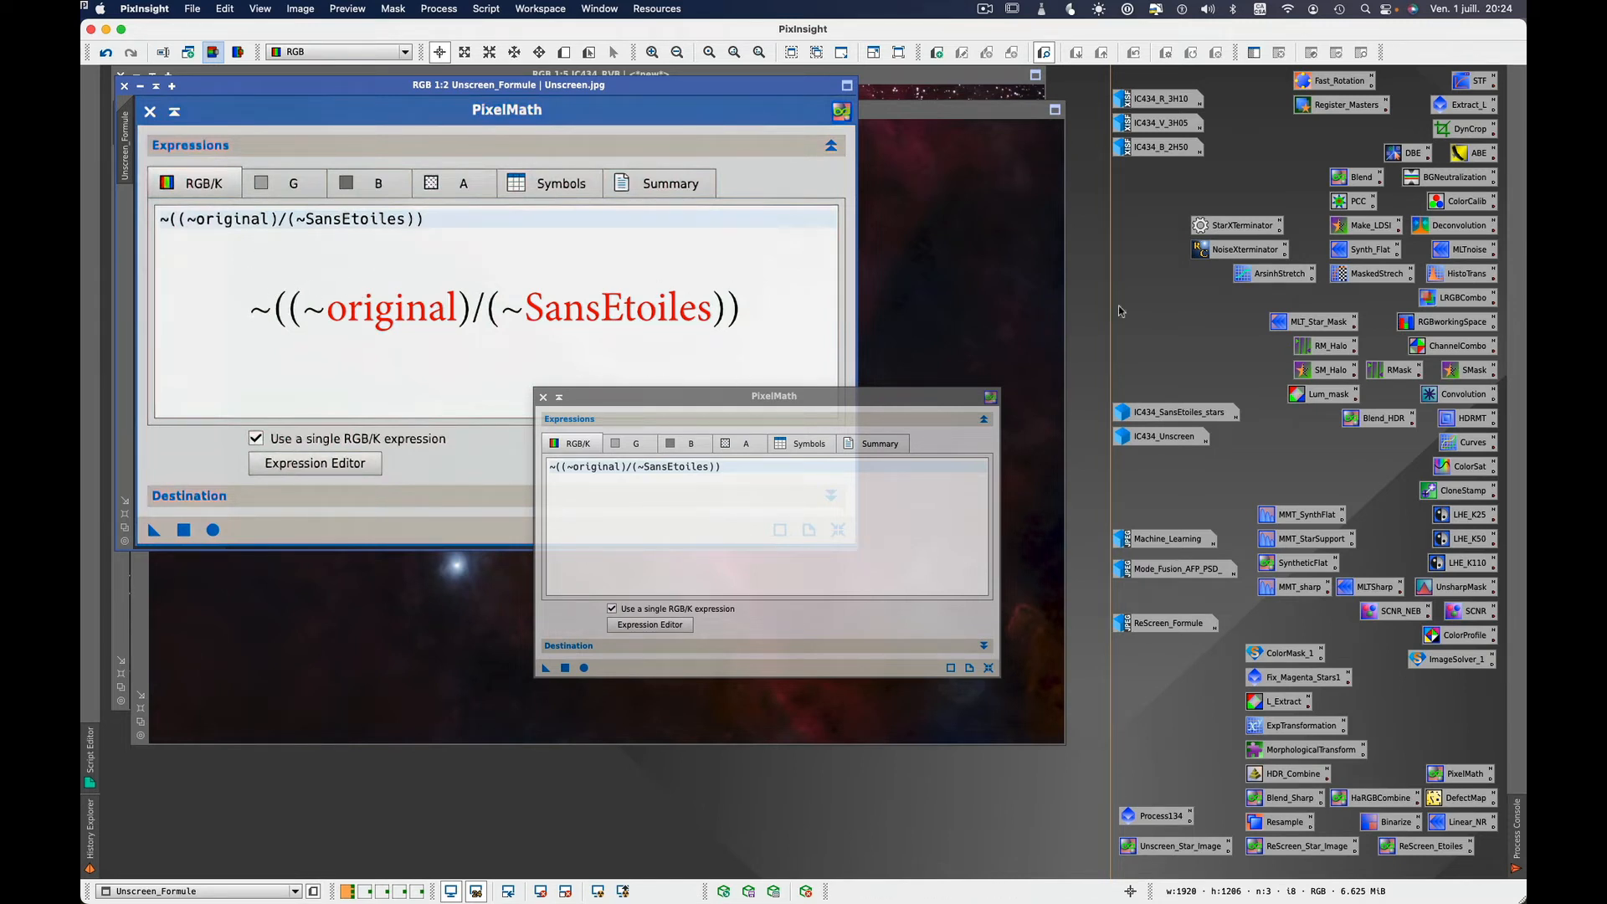
pyautogui.click(141, 85)
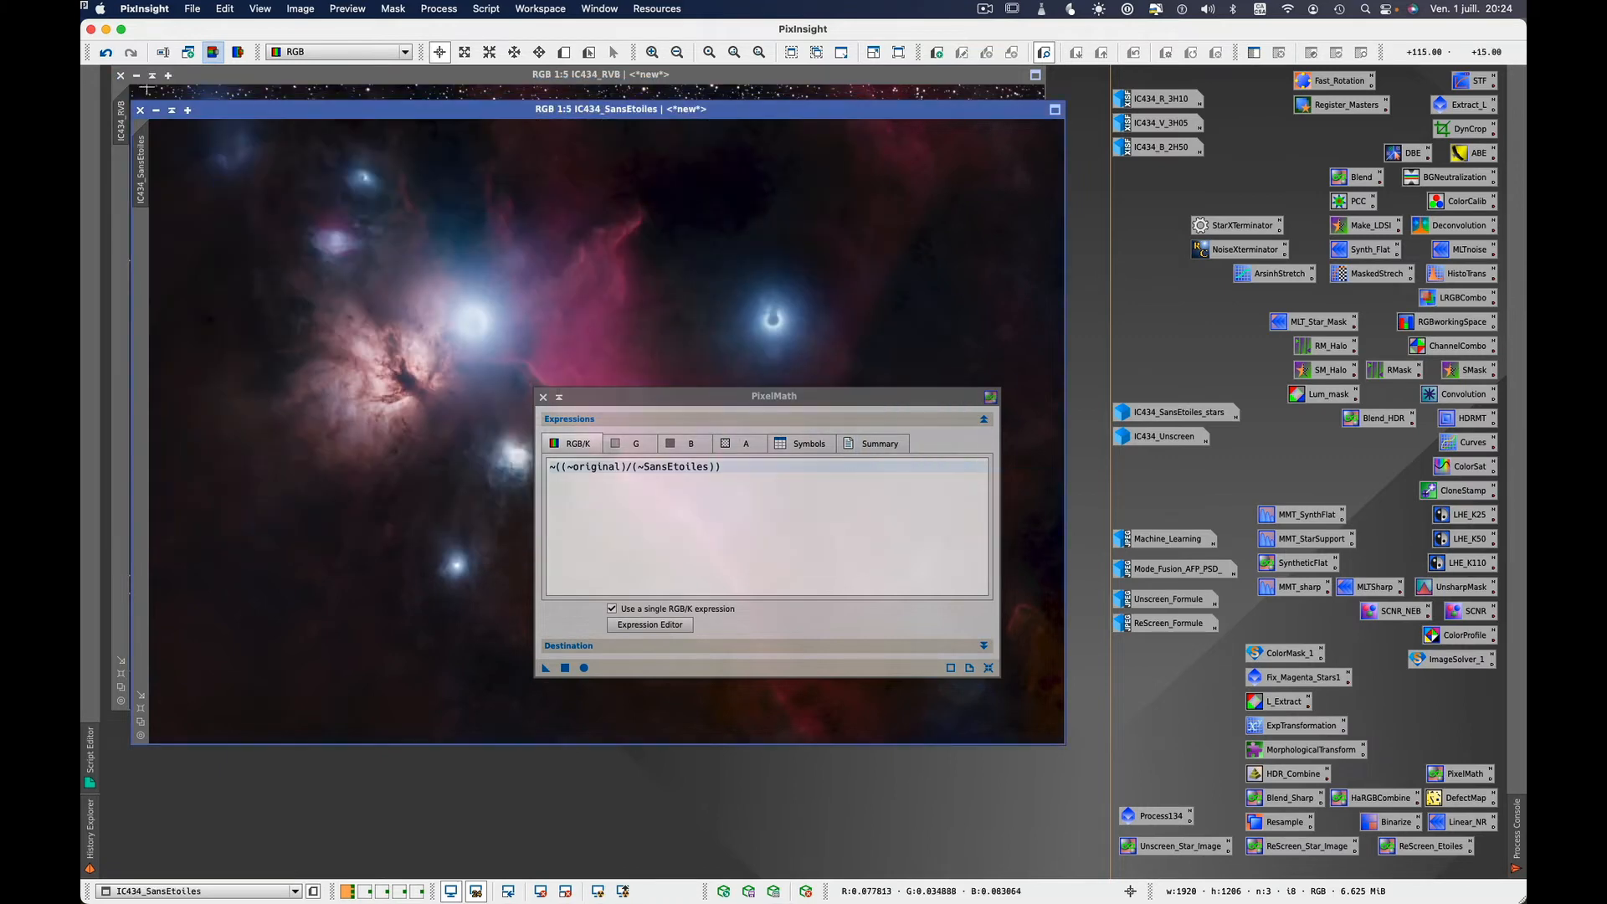
# - Show the IC434_Unscreen star image again, close the PixelMath unscreen expression and minimize the image
pyautogui.doubleClick(1154, 443)
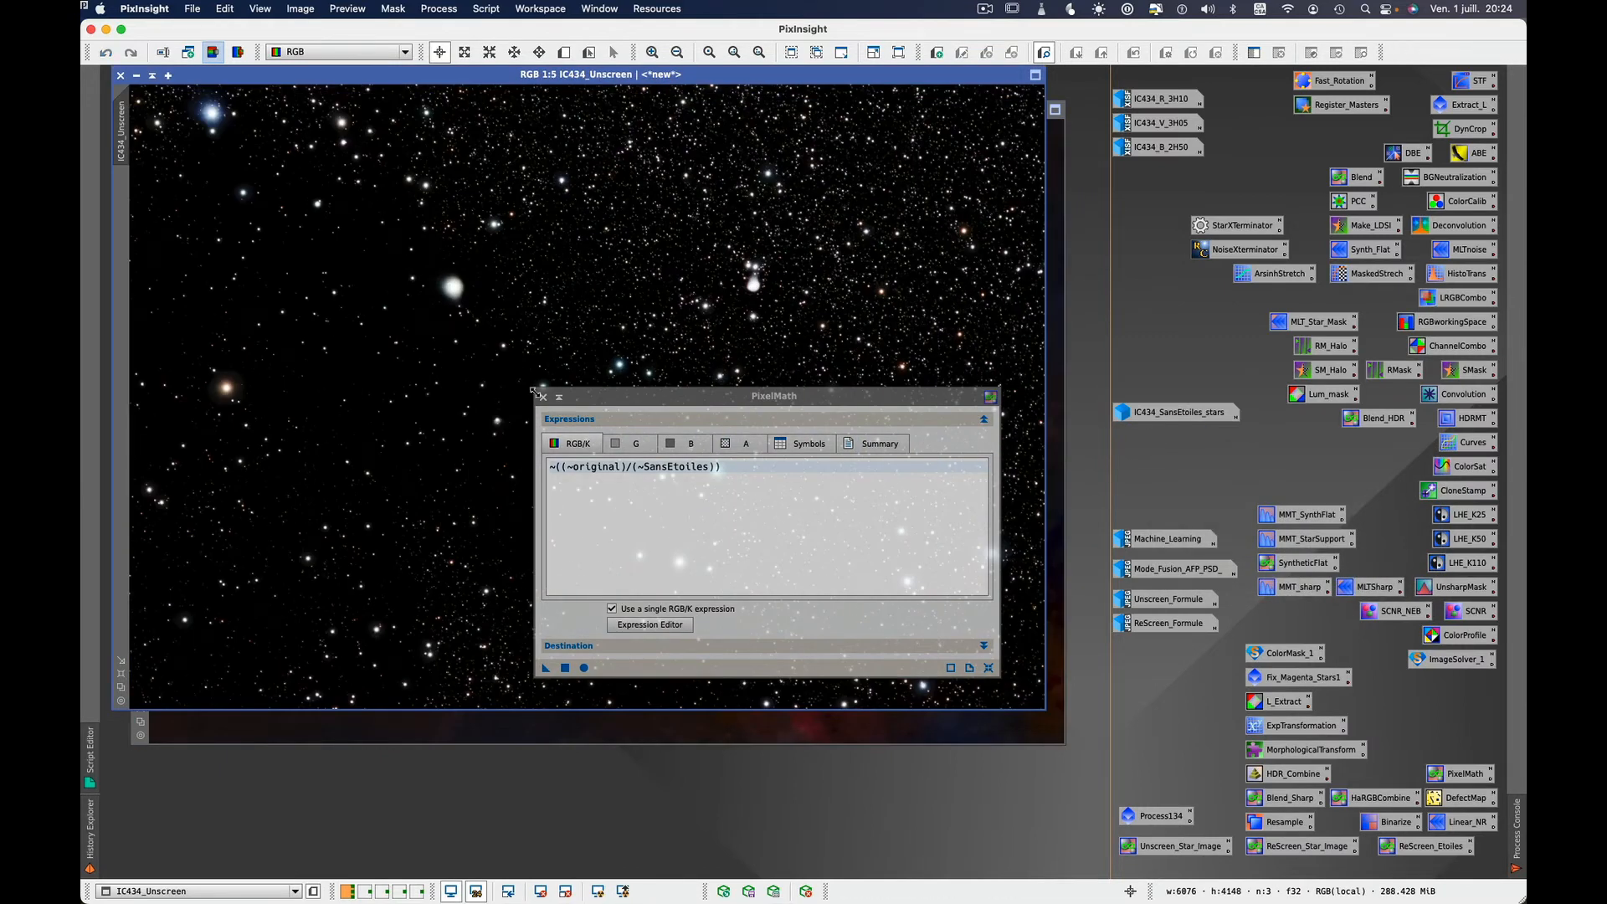
pyautogui.click(543, 396)
pyautogui.click(543, 397)
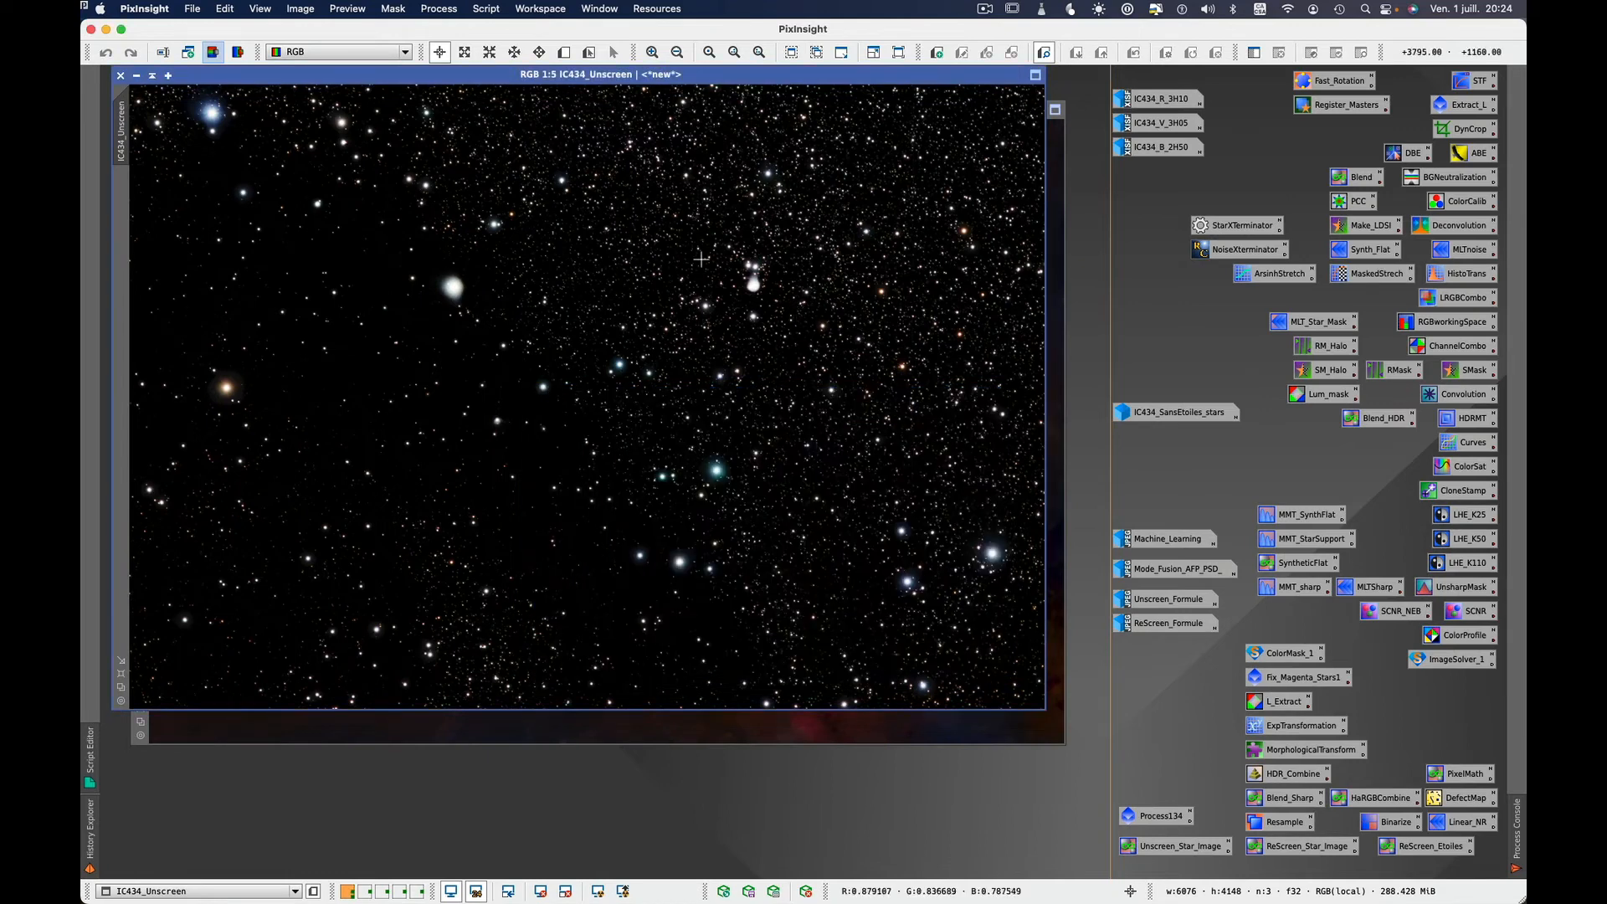
pyautogui.click(135, 80)
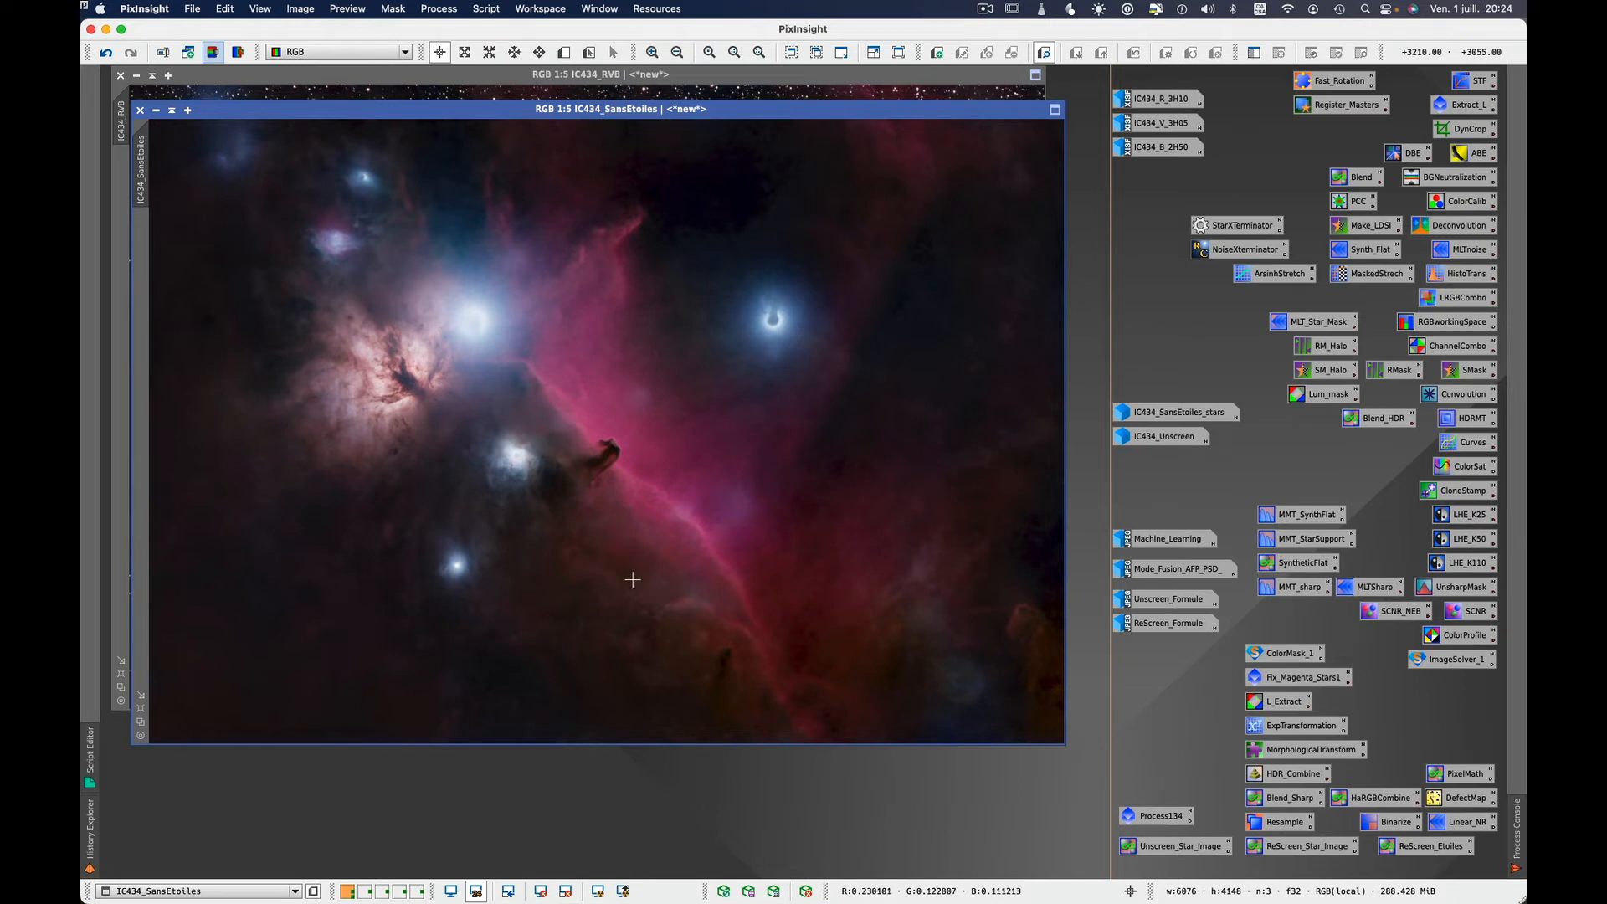
# - Review the ReScreen_Star_Image and ReScreen_Etoiles PixelMath expressions alongside the ReScreen_Formula picture, and put both the process and the picture away
pyautogui.doubleClick(1294, 852)
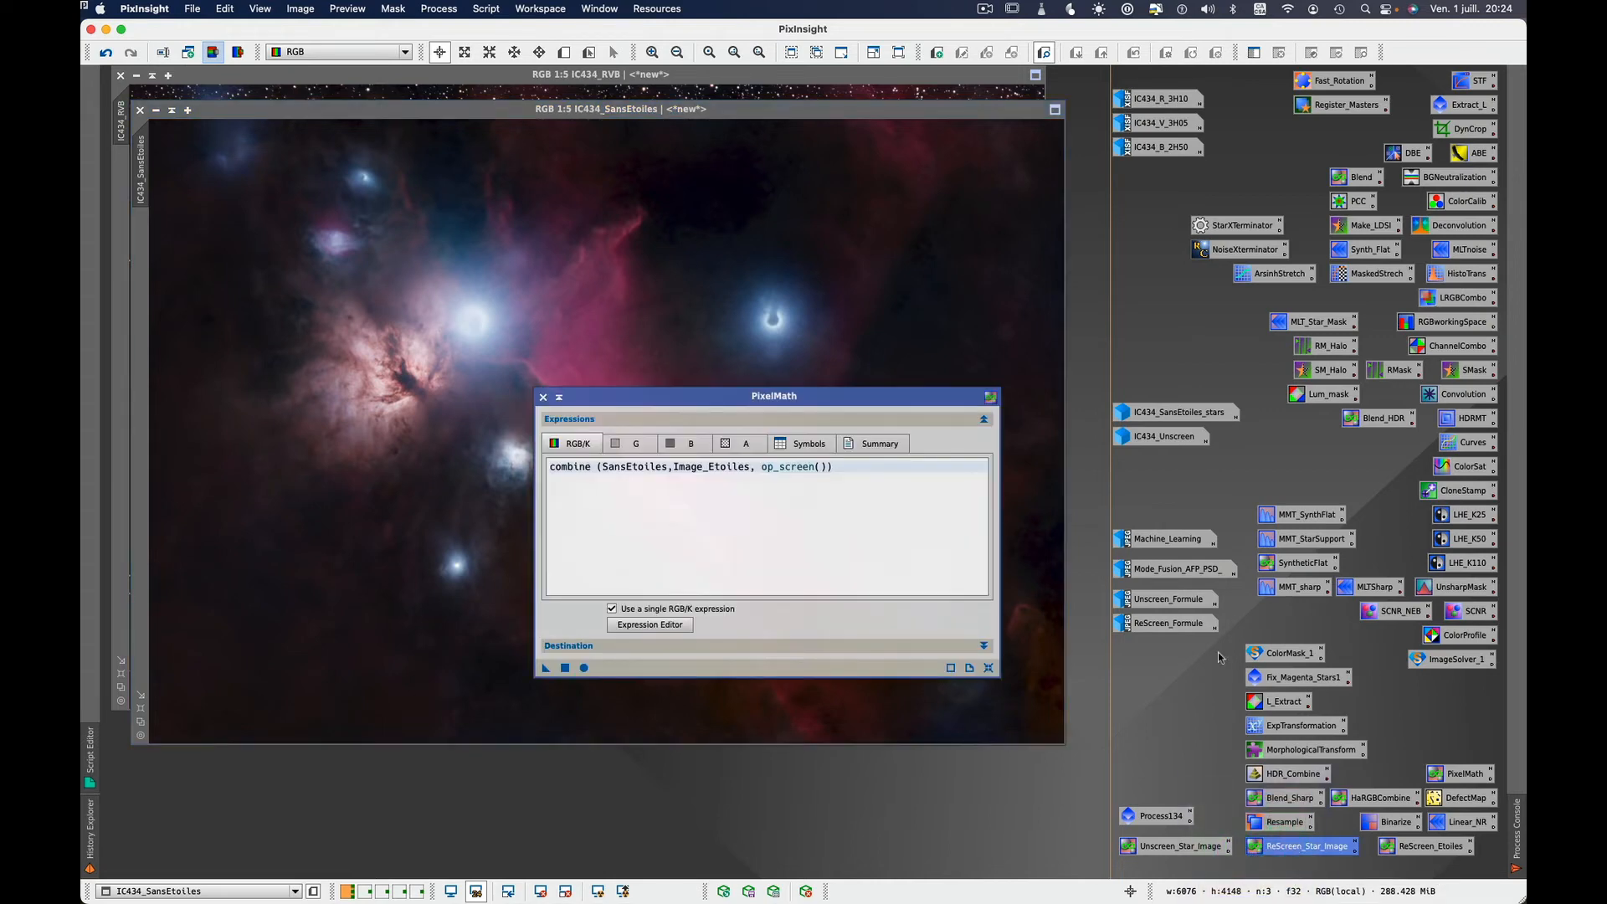
pyautogui.doubleClick(1188, 625)
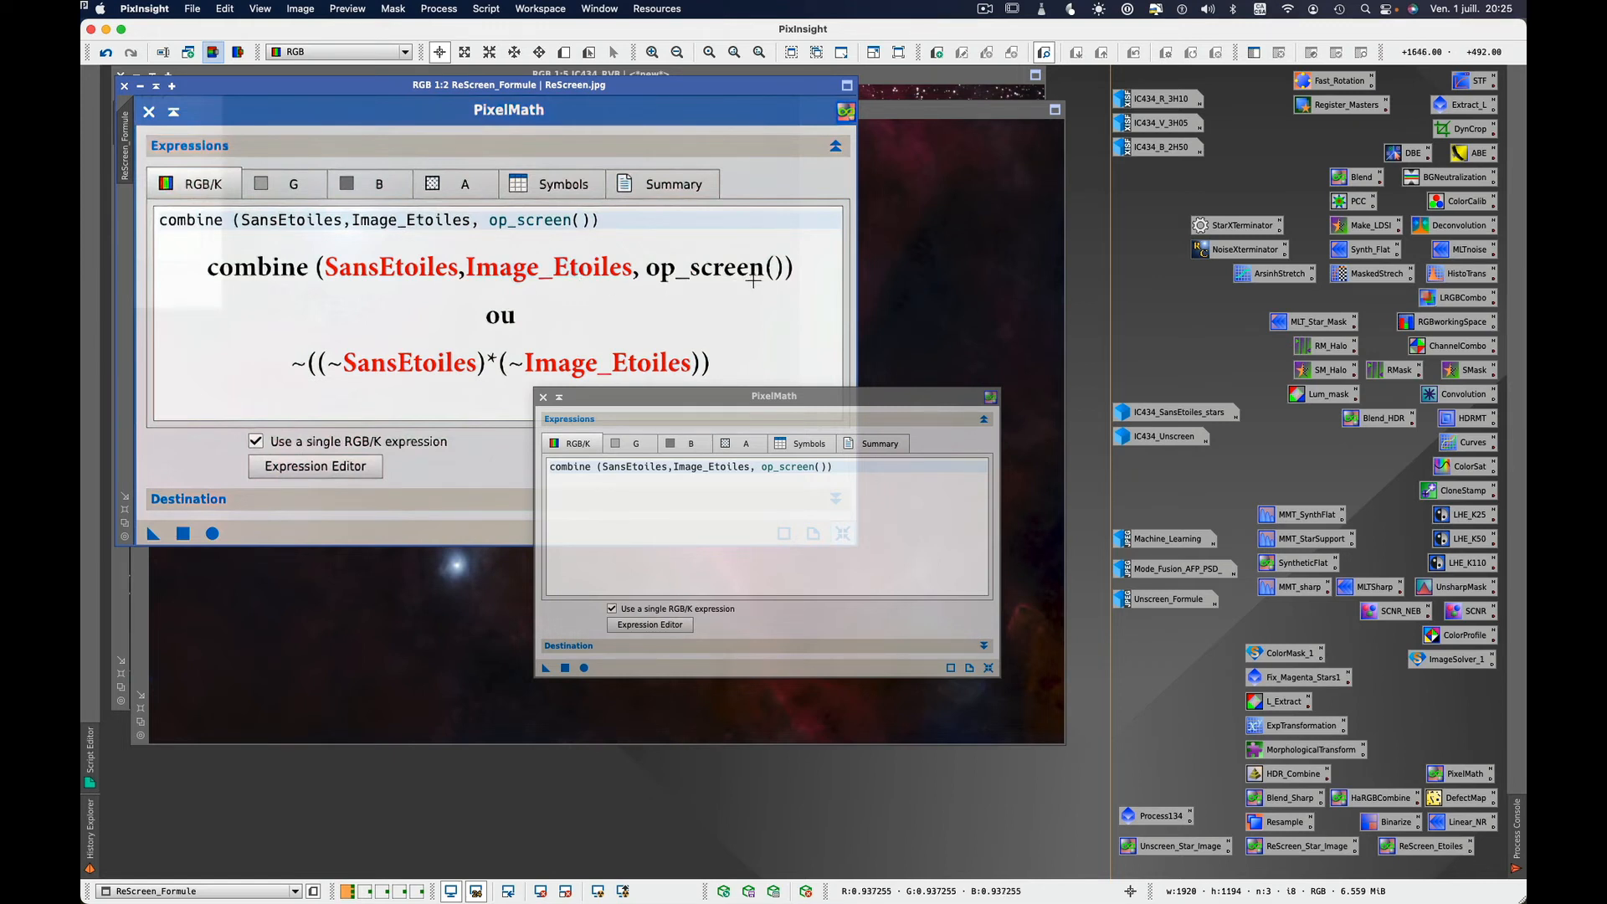
pyautogui.moveTo(1430, 847); pyautogui.dragTo(753, 519)
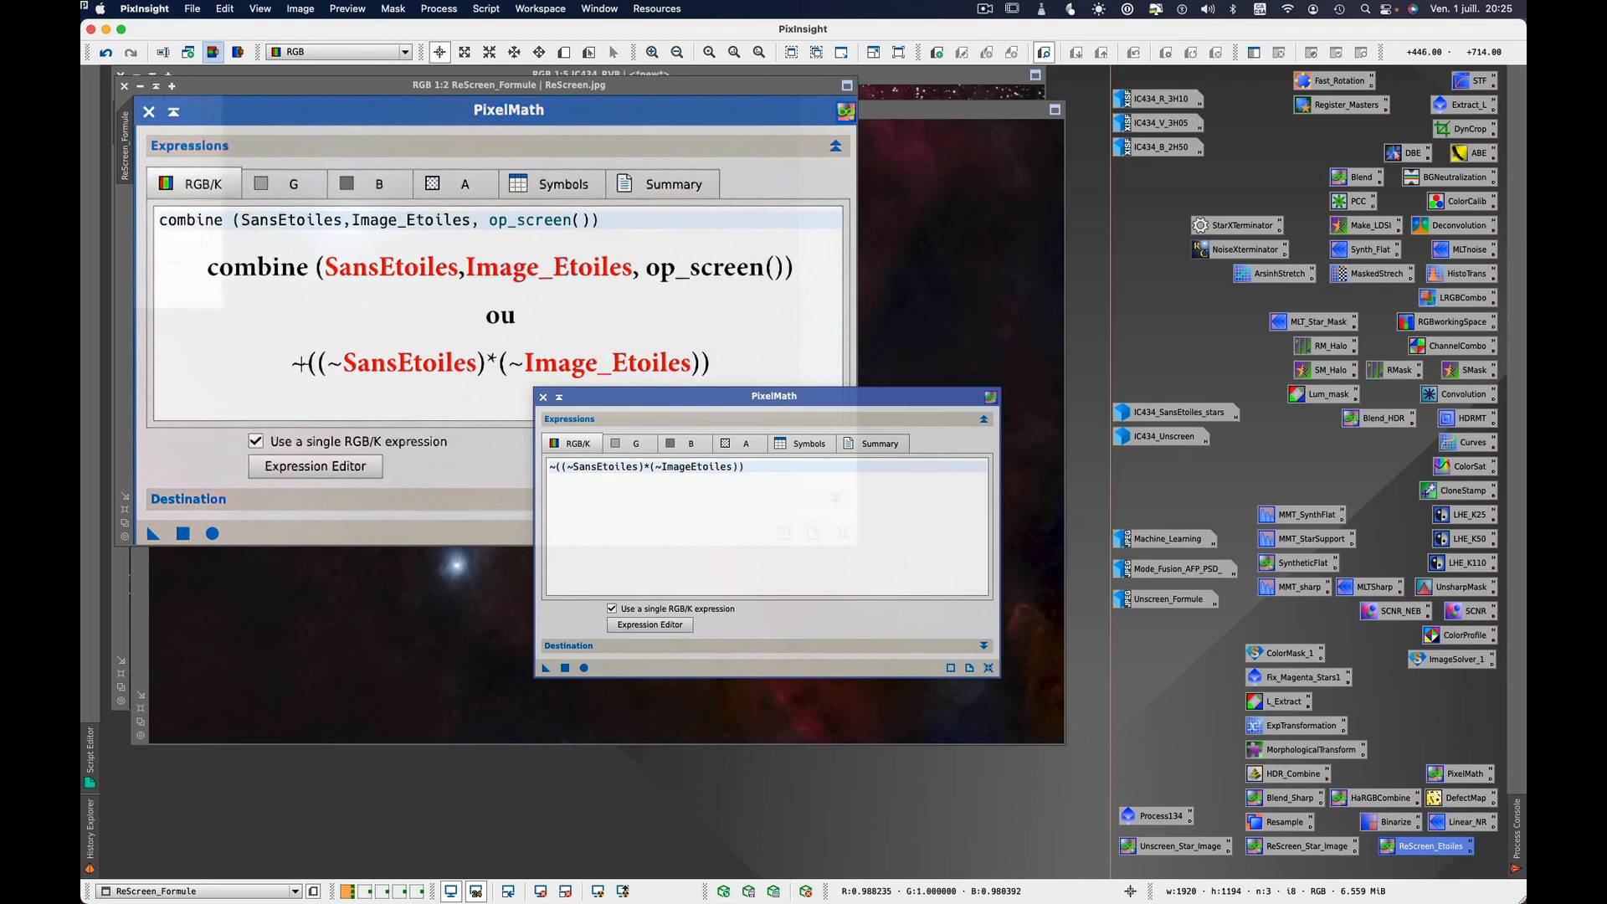
pyautogui.click(542, 397)
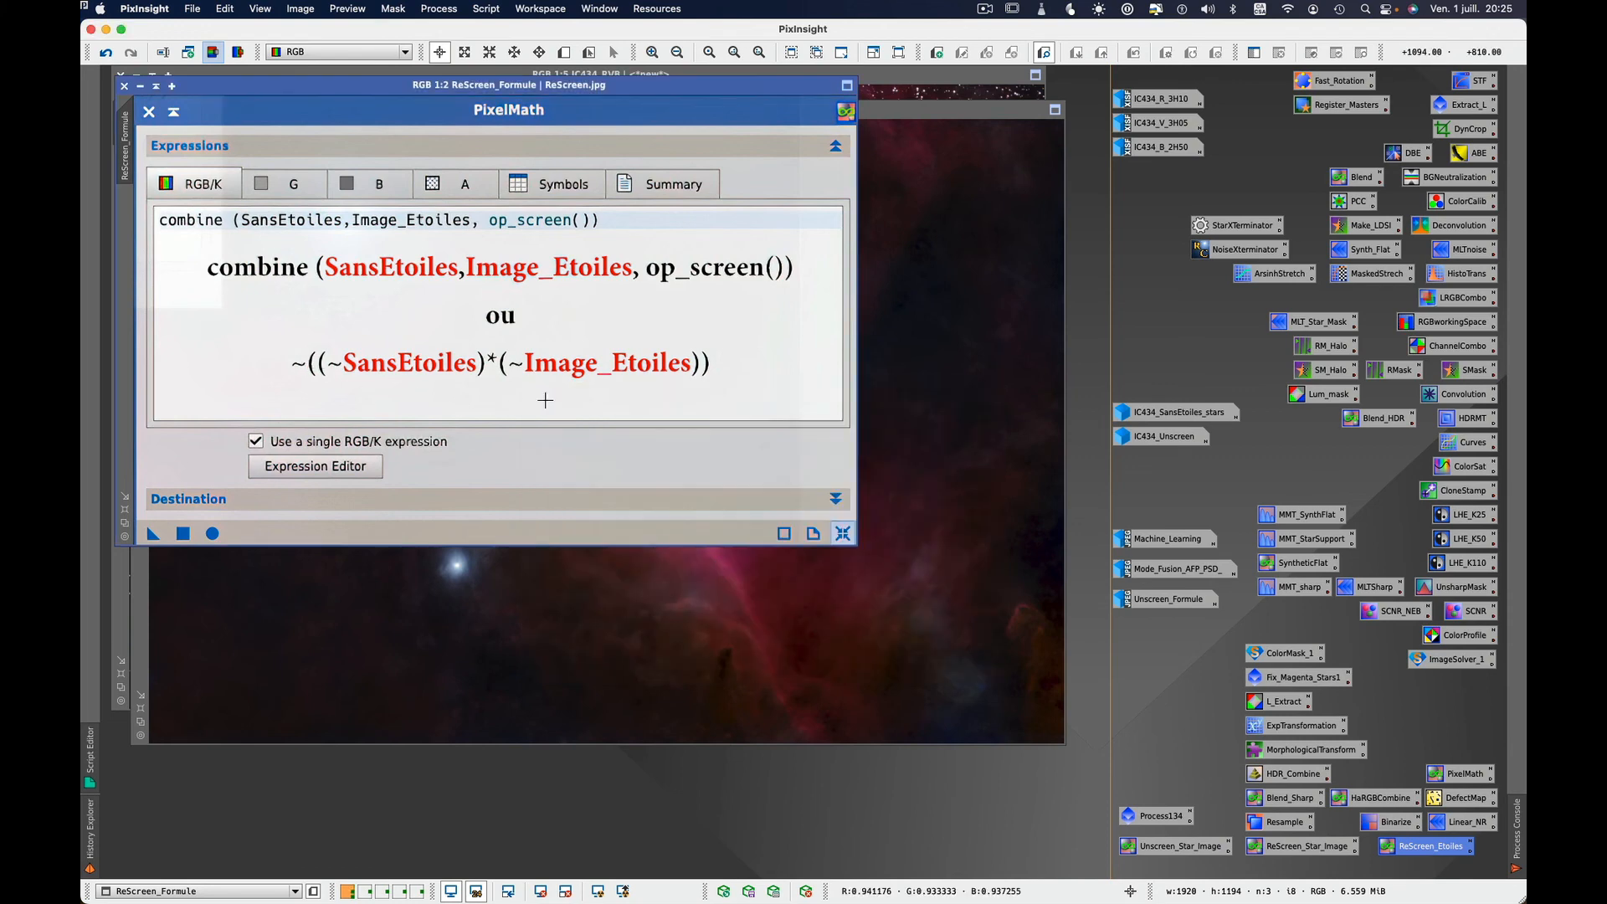
pyautogui.click(139, 85)
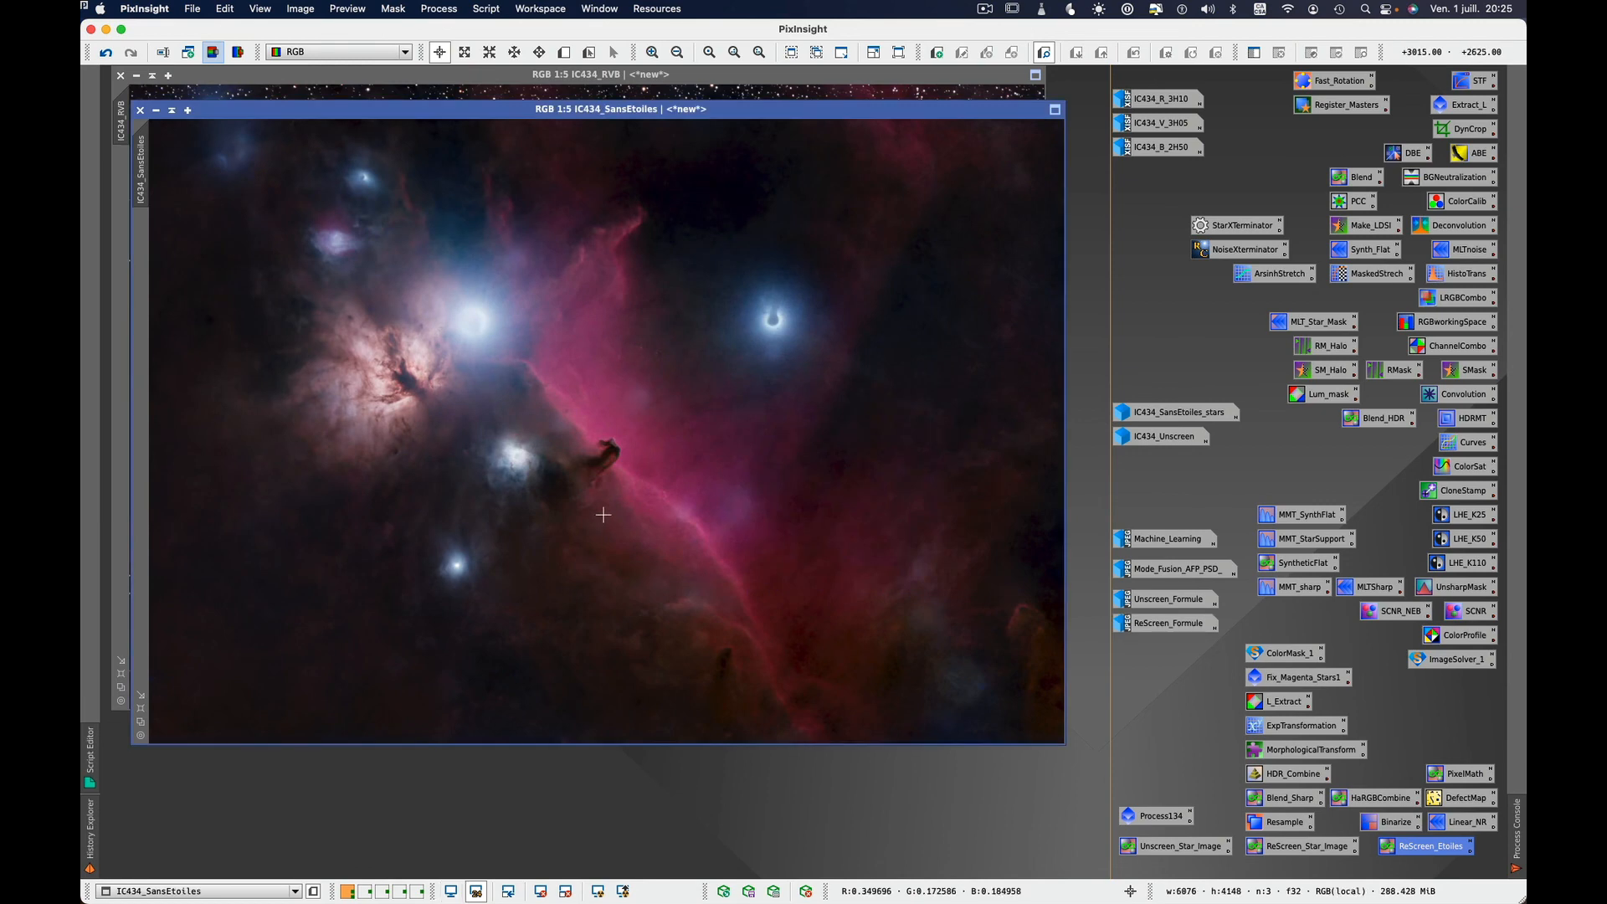